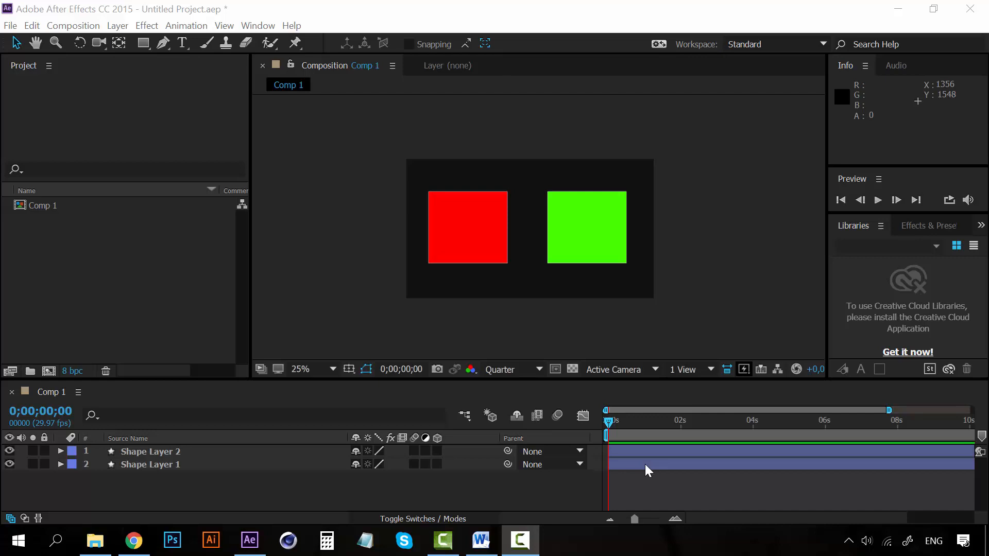
Step: Look over the properties of the red square's layer, Shape Layer 1, and collapse them again
left_click(549, 486)
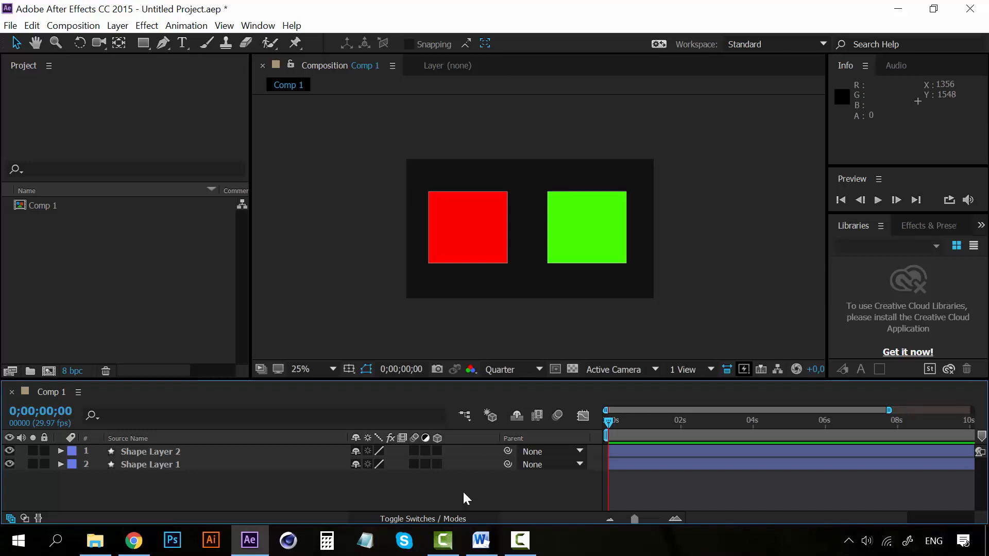
left_click(168, 463)
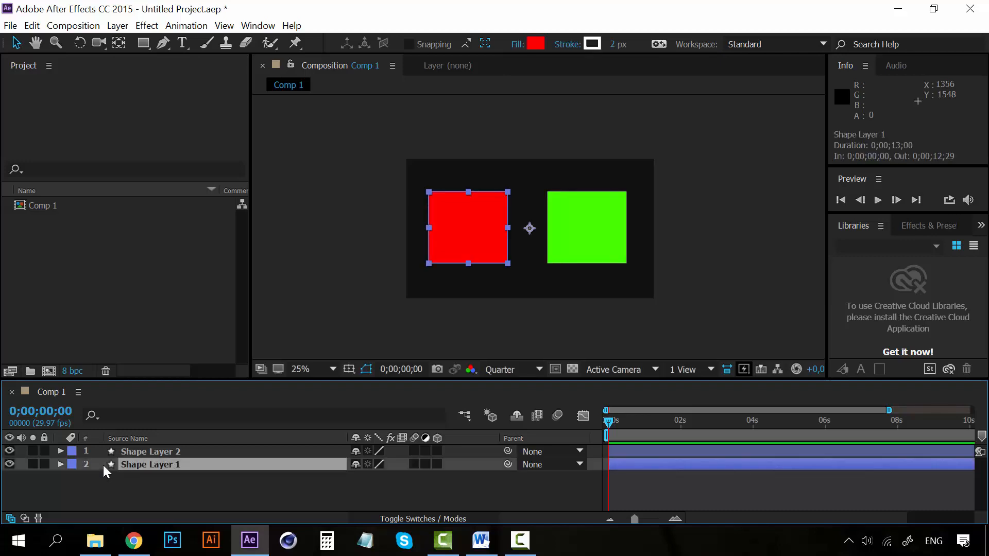
left_click(751, 218)
left_click(481, 227)
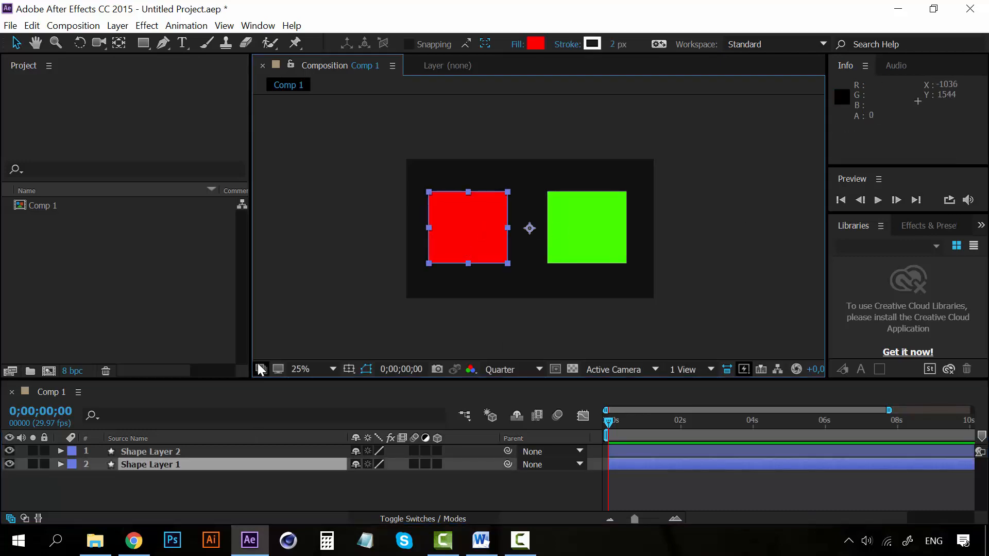
left_click(60, 465)
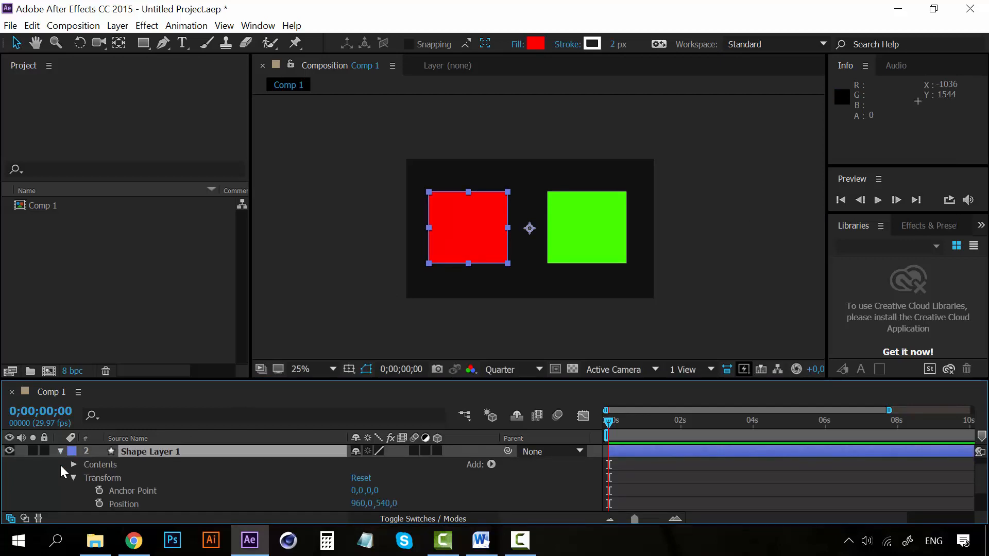
left_click(59, 450)
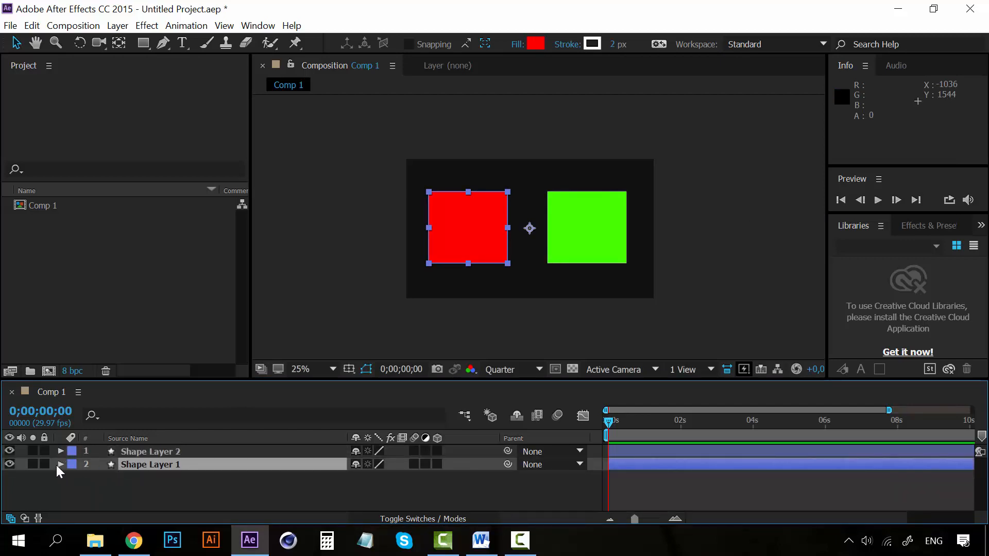
left_click(56, 464)
left_click(58, 465)
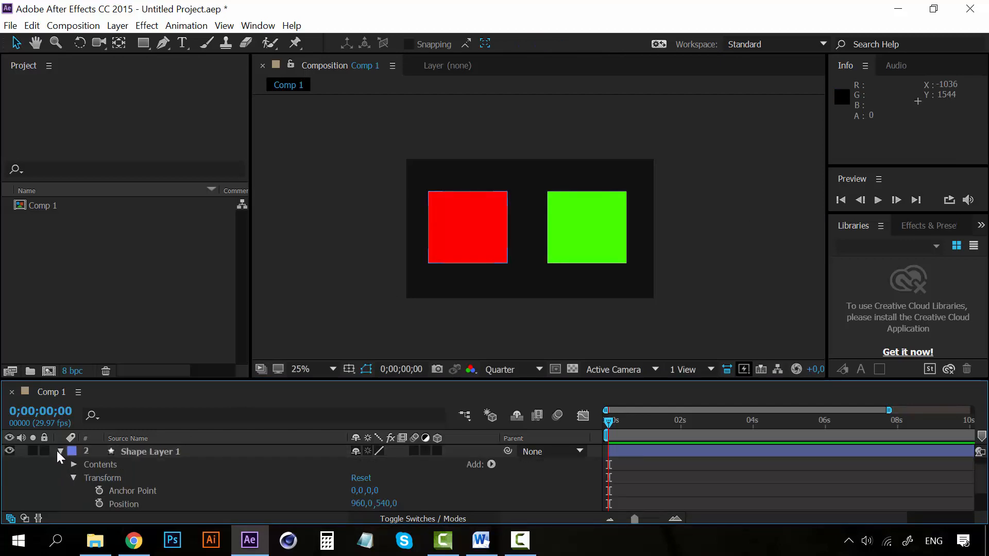
left_click(58, 450)
Step: Show only the Position property of Shape Layer 1 and enable an expression on it
left_click(146, 466)
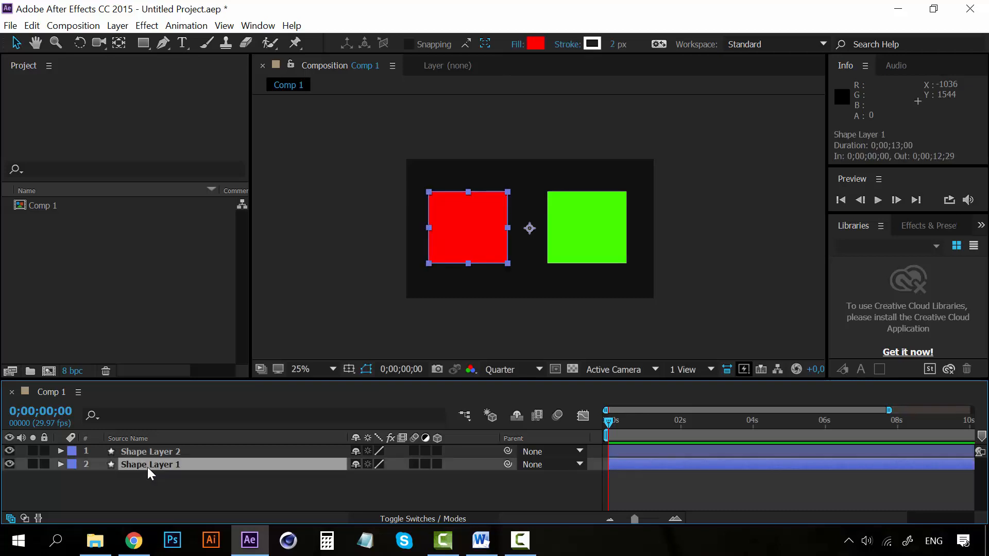
key("p")
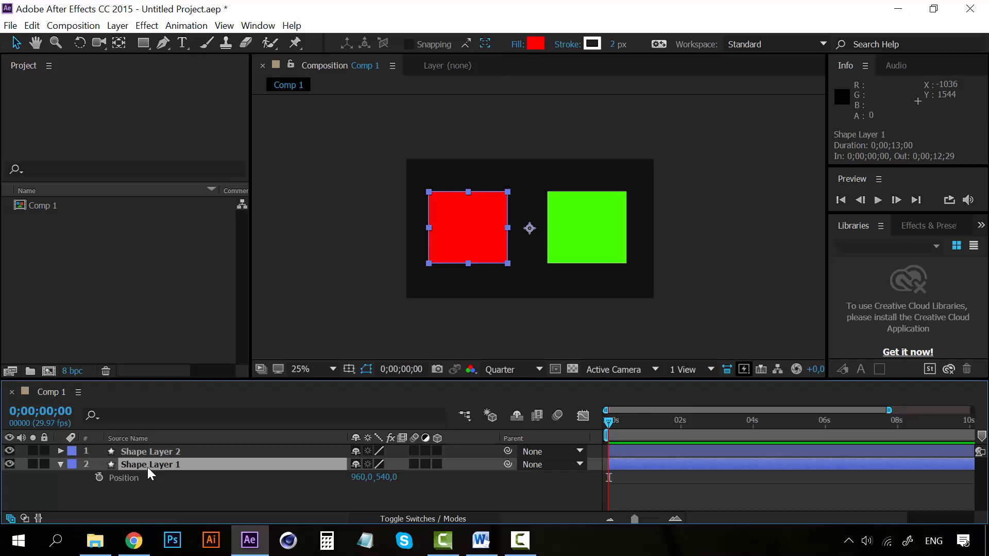
left_click(138, 478)
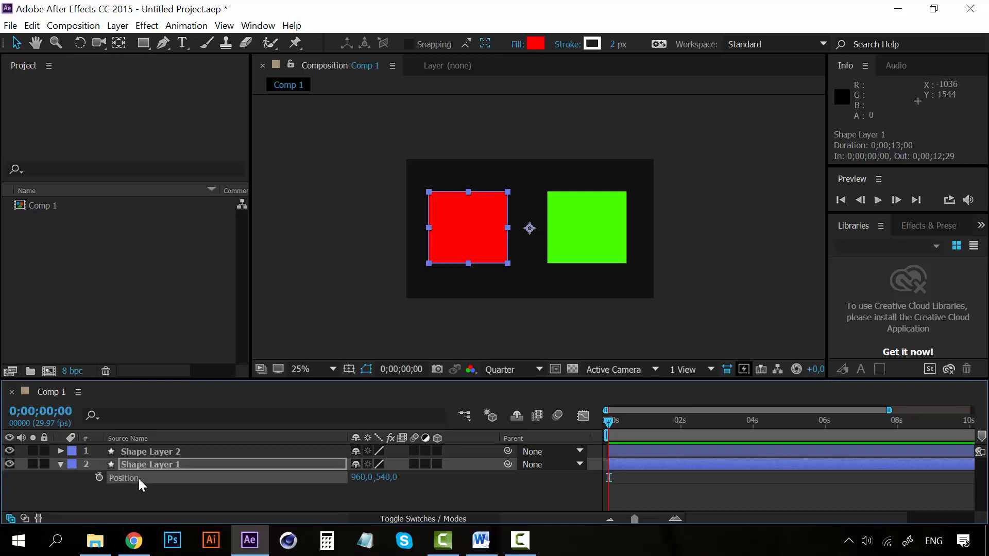
left_click(99, 476, "alt")
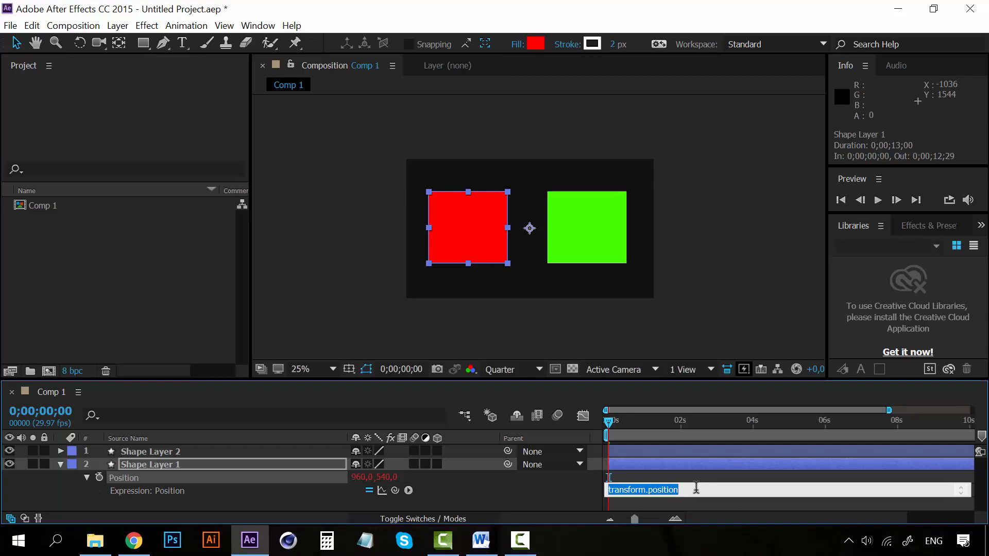
left_click(475, 506)
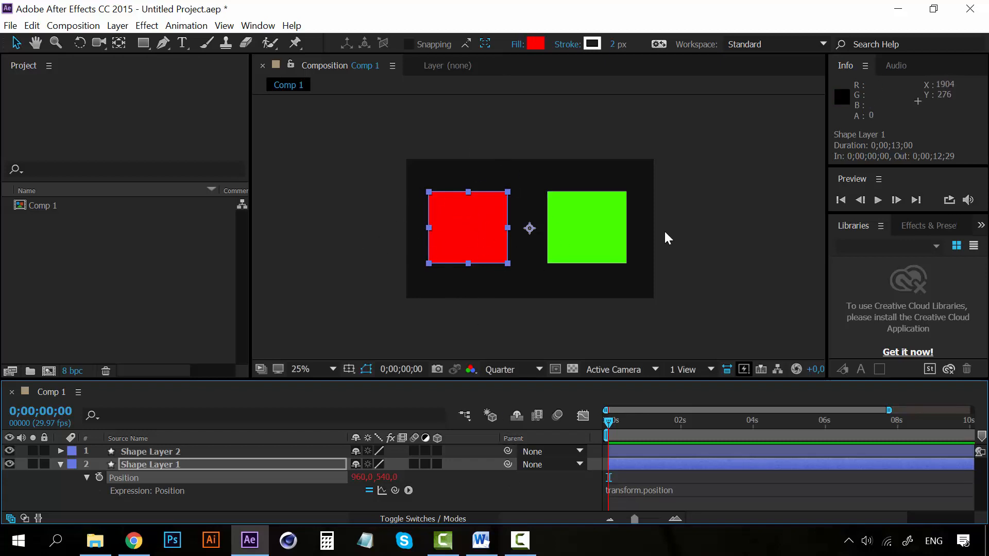
Step: Insert the wiggle function from the expression language's Property category into Shape Layer 1's Position expression
left_click(410, 491)
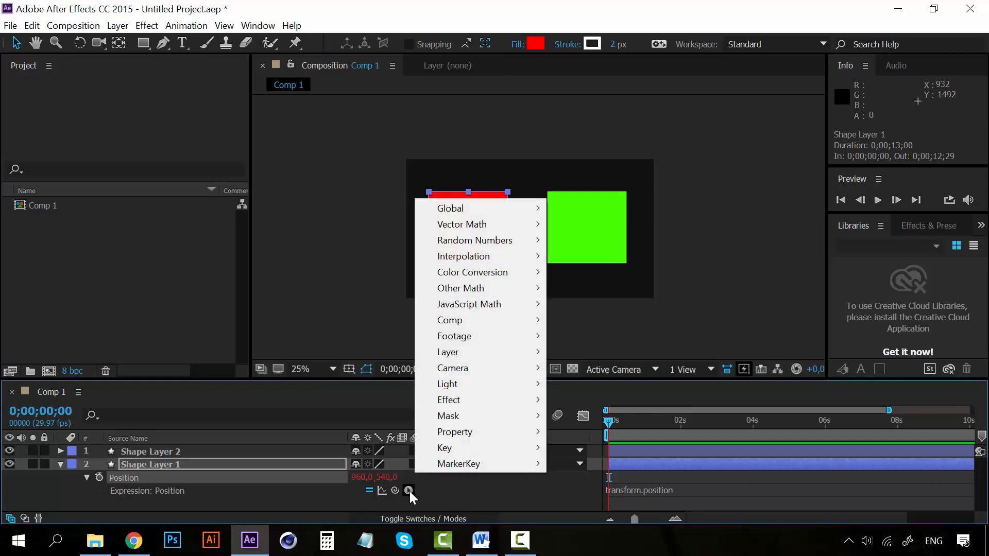
mouse_move(499, 444)
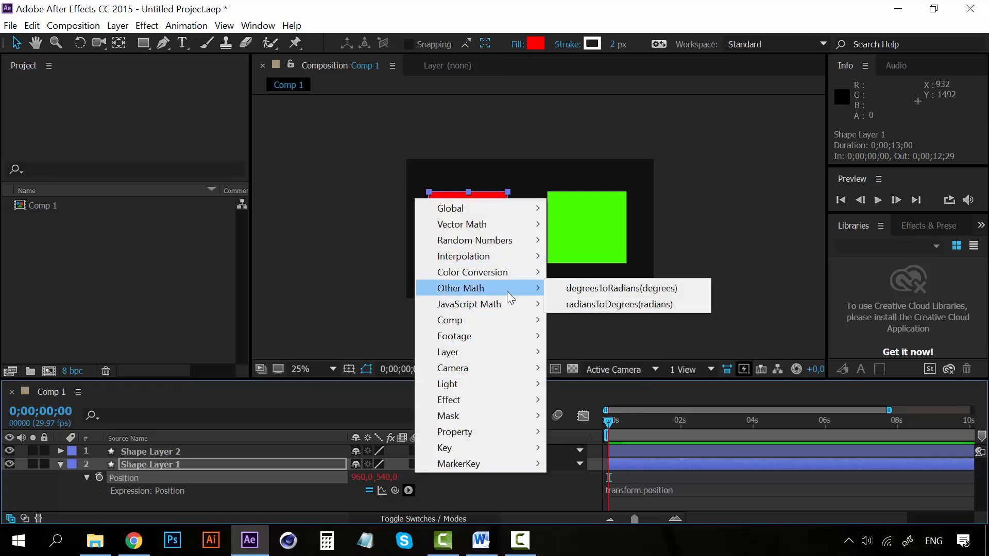
mouse_move(501, 223)
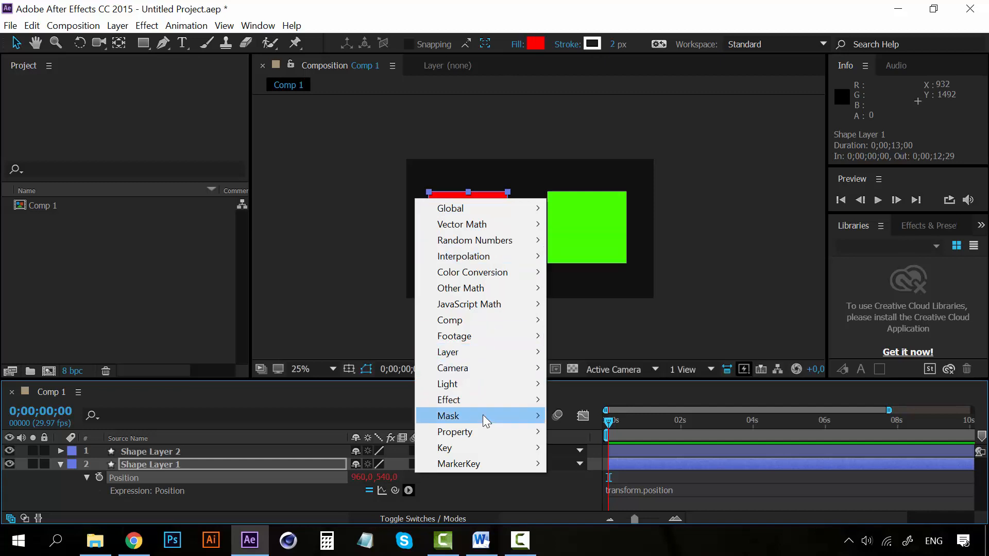
mouse_move(503, 400)
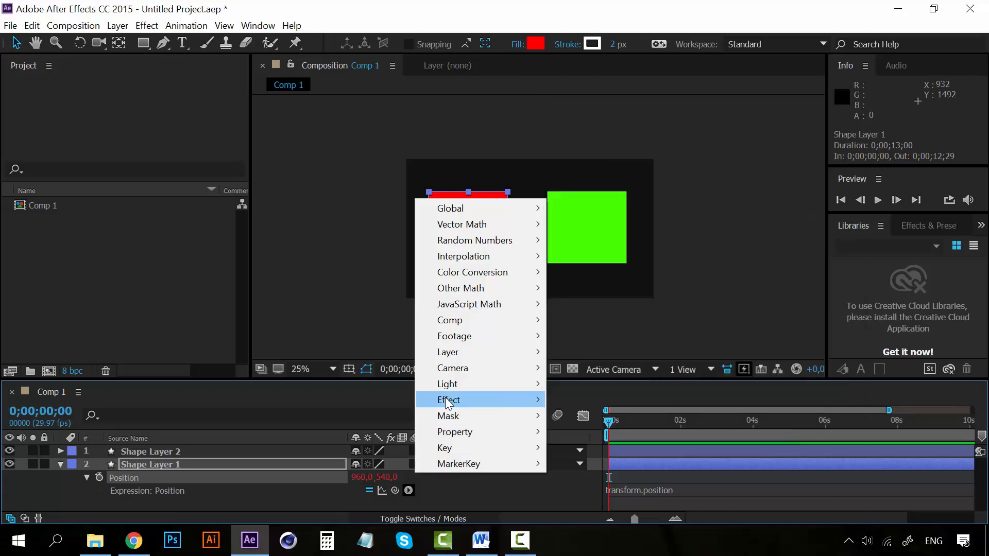
mouse_move(455, 418)
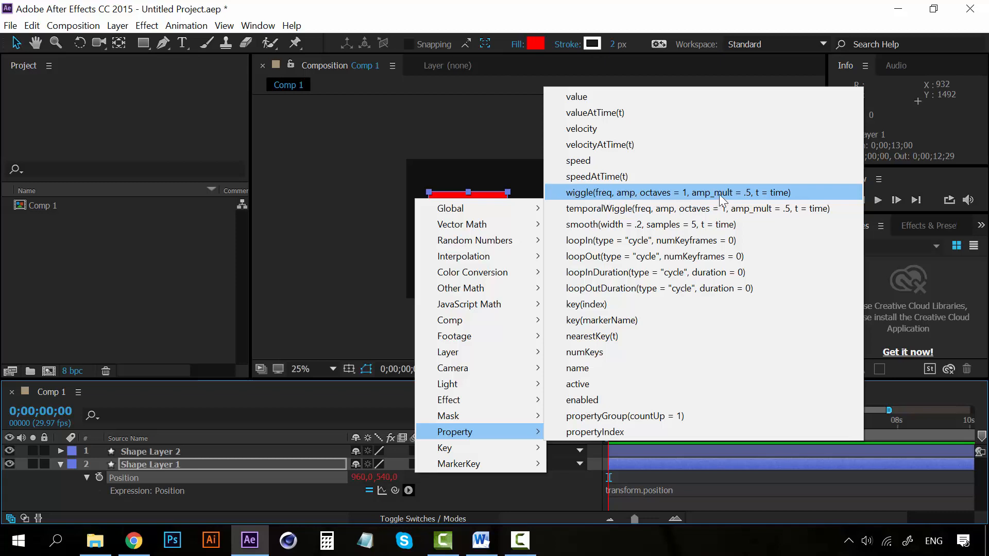
left_click(613, 193)
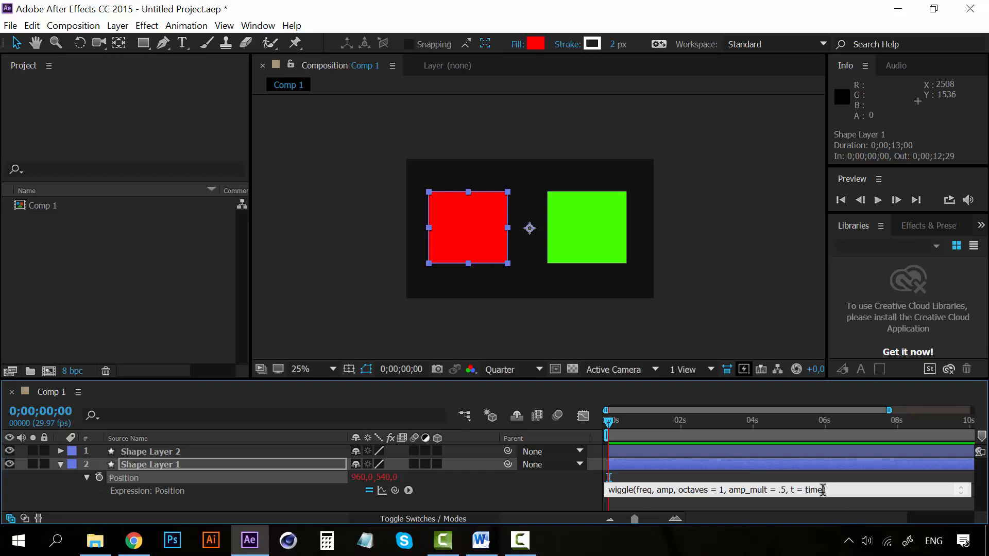
Step: Remove the octaves, amp_mult and time arguments from the wiggle expression, leaving wiggle(freq, amp)
left_click_drag(823, 490, 678, 487)
key("BackSpace")
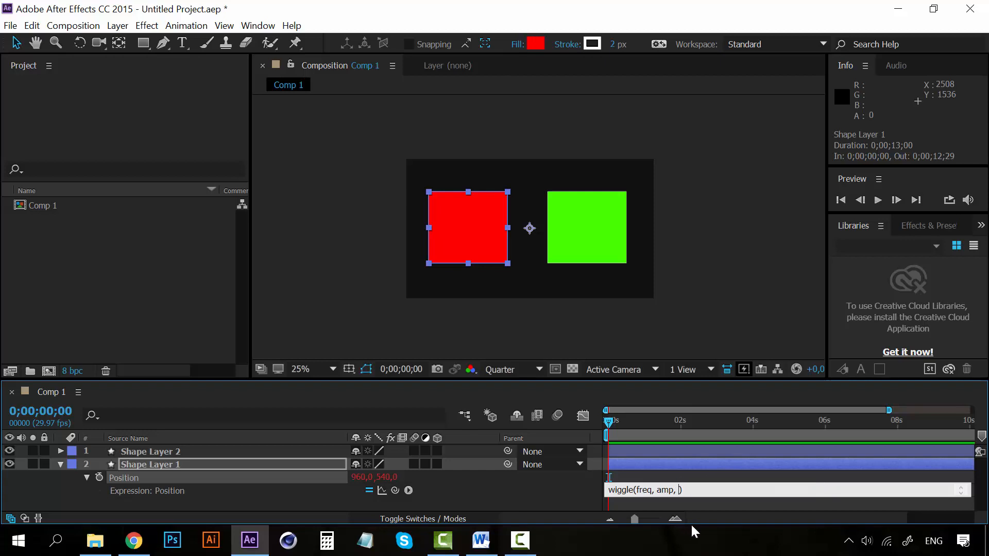
key("BackSpace")
Step: Set the wiggle frequency to 3 and the amplitude to 100 in Shape Layer 1's Position expression
left_click_drag(652, 489, 638, 489)
left_click_drag(661, 490, 675, 490)
left_click_drag(653, 490, 639, 490)
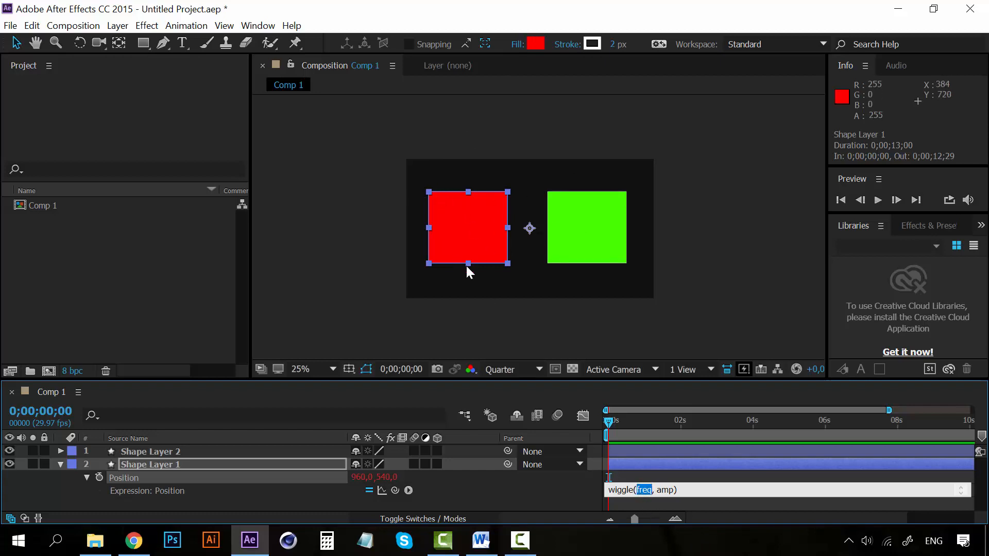
type("3")
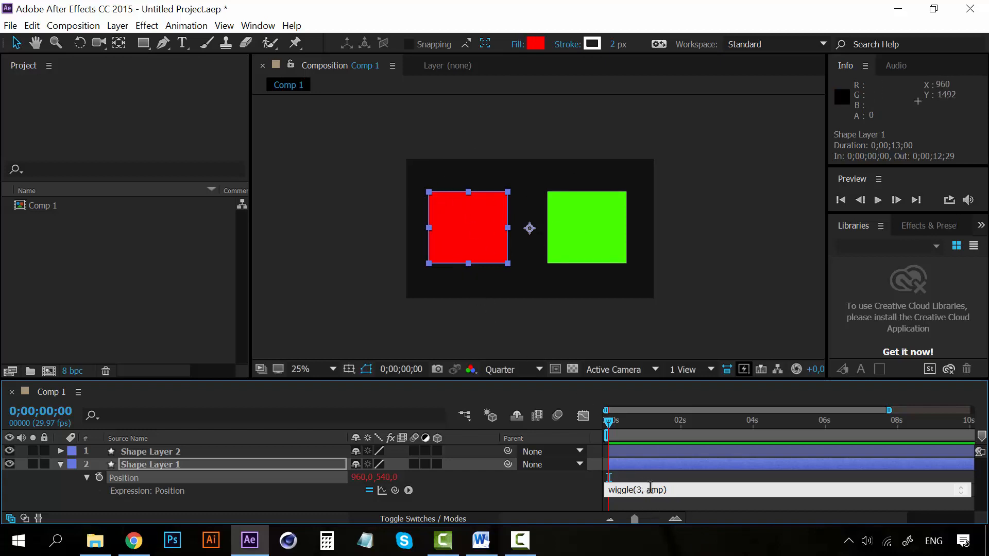
left_click_drag(647, 490, 661, 490)
left_click(663, 490)
left_click(551, 508)
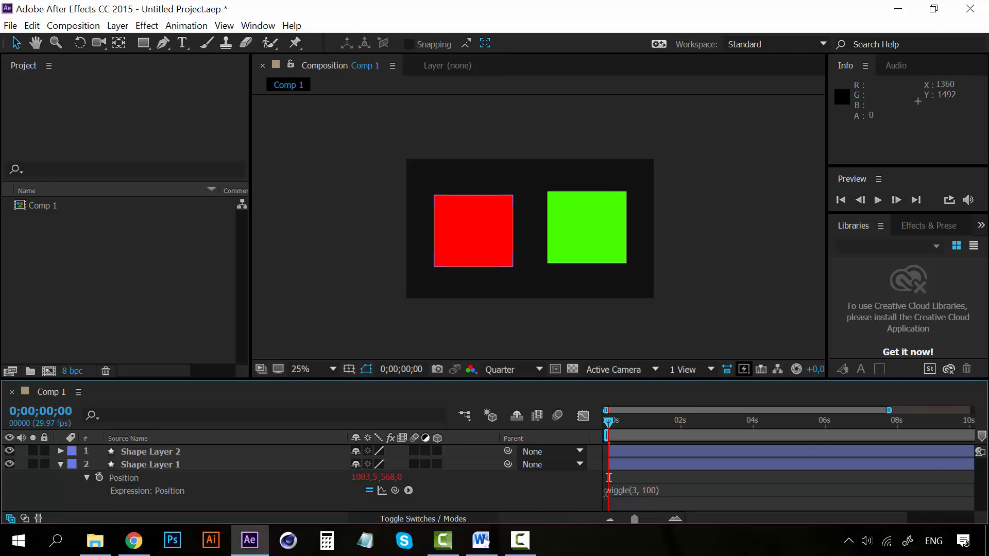
Step: Preview the red square's wiggle animation from the start of the composition
key("space")
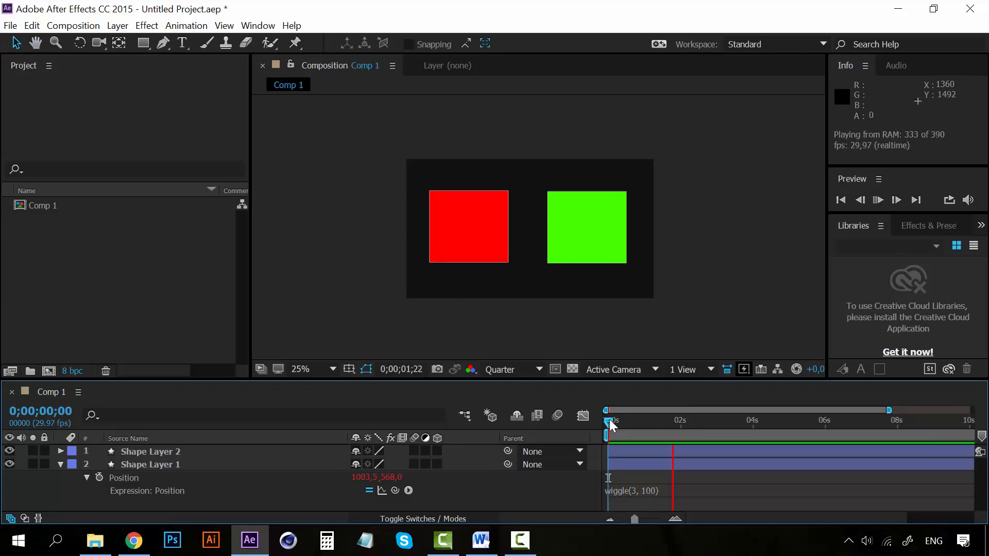
key("space")
key("space")
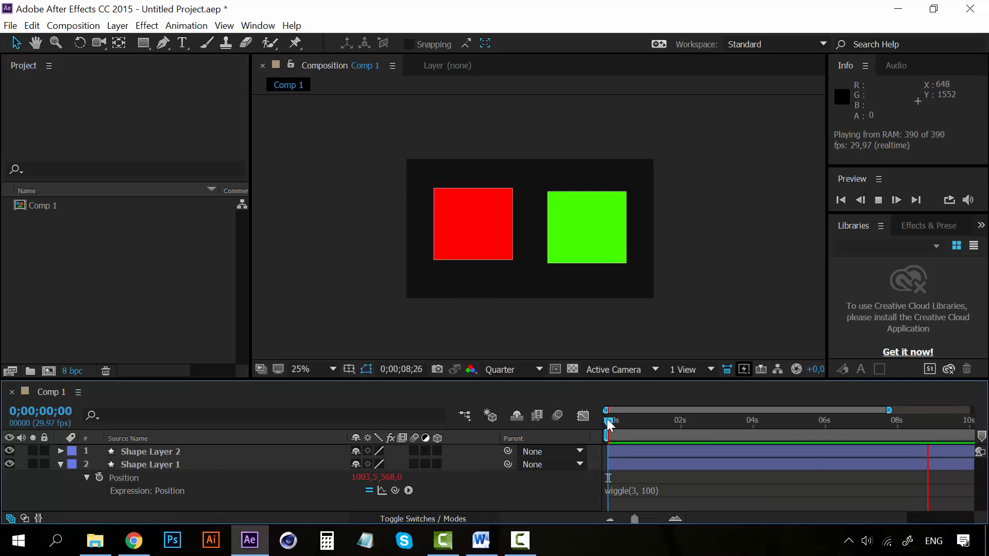
key("space")
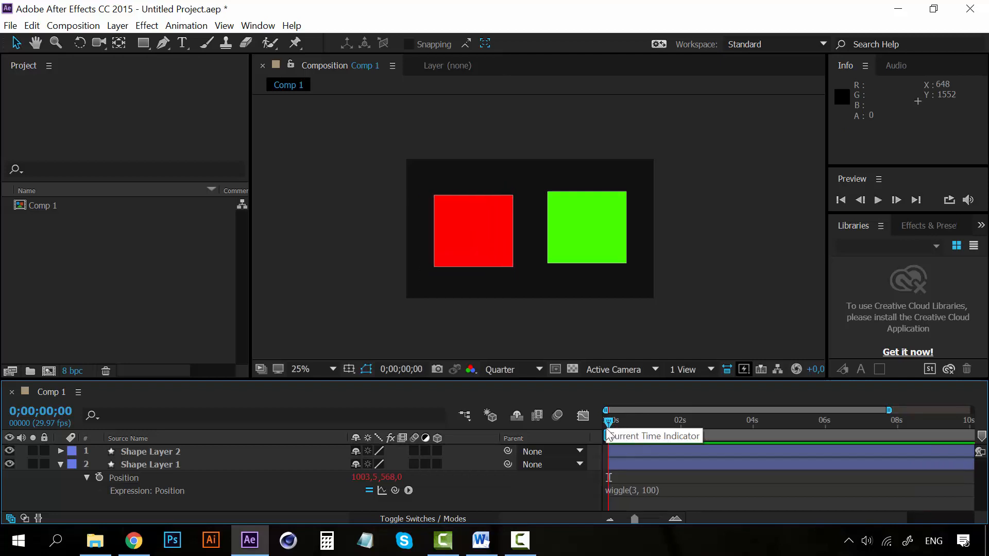
Step: Set the wiggle frequency of Shape Layer 1's Position to 15 and preview the motion
left_click(631, 490)
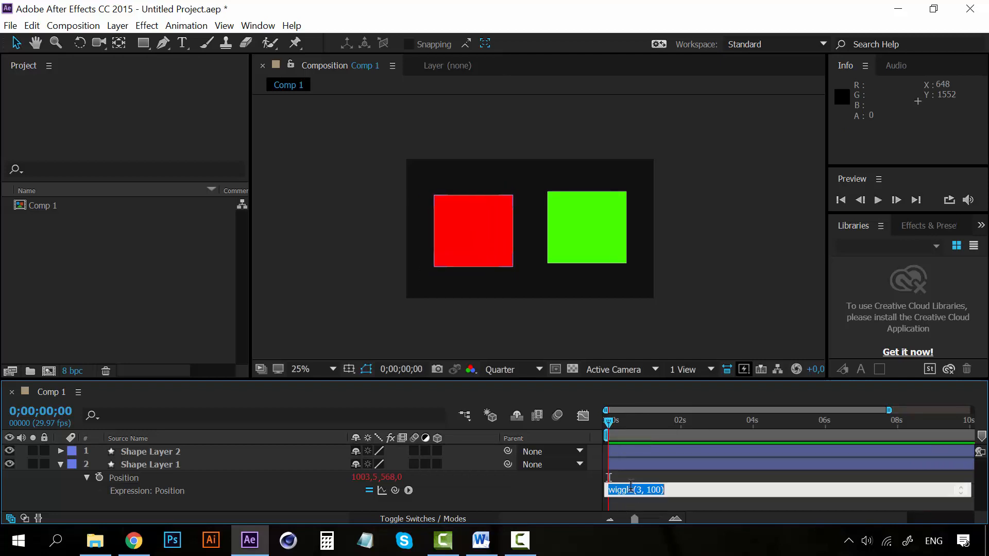
double_click(639, 489)
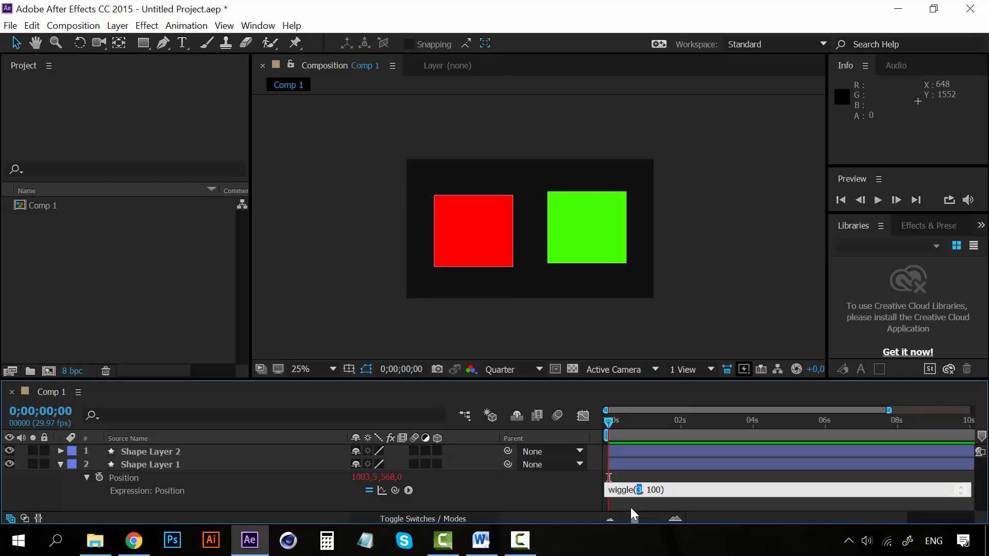
type("15")
left_click(575, 505)
key("space")
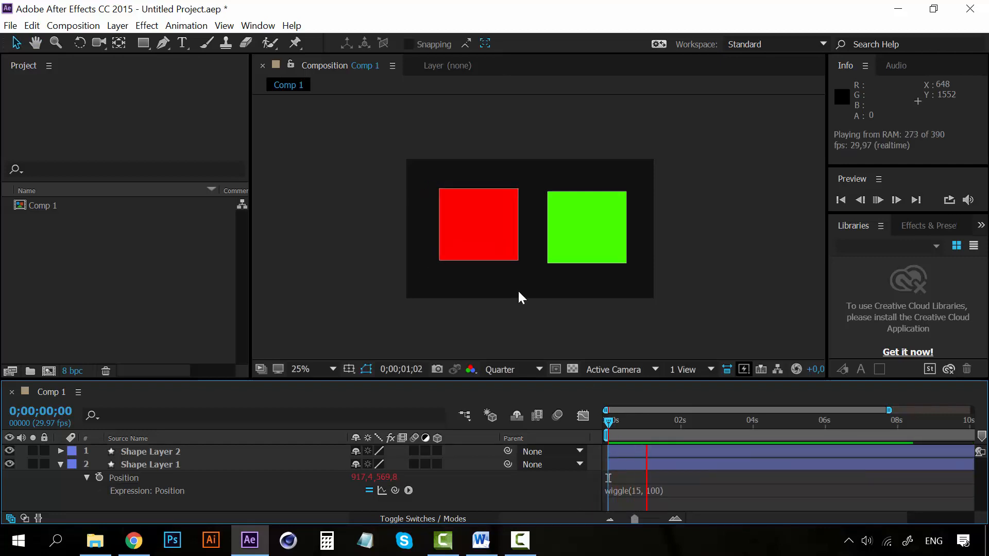
key("space")
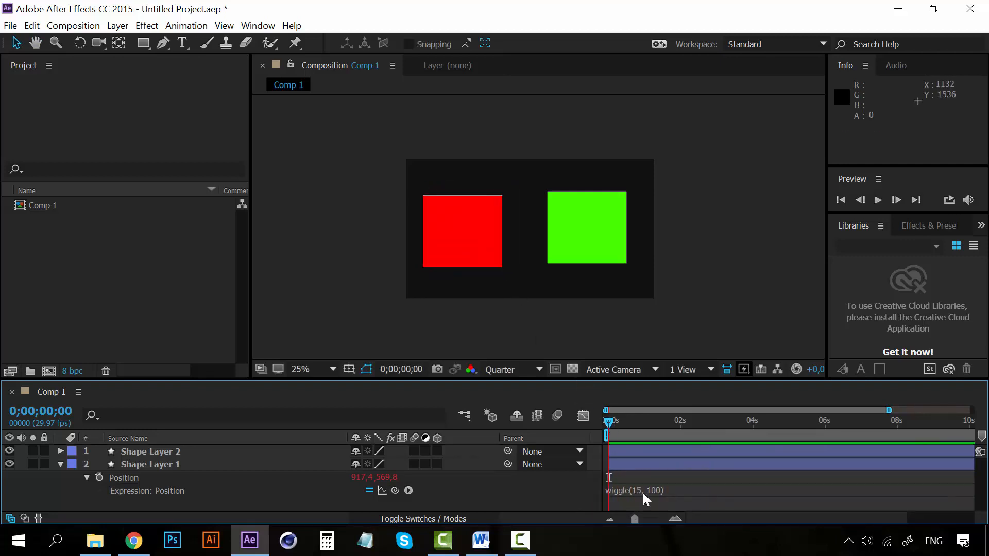
Step: Set the wiggle amplitude of Shape Layer 1's Position to 500 and preview the motion
left_click(653, 493)
left_click(653, 490)
left_click_drag(651, 490, 655, 489)
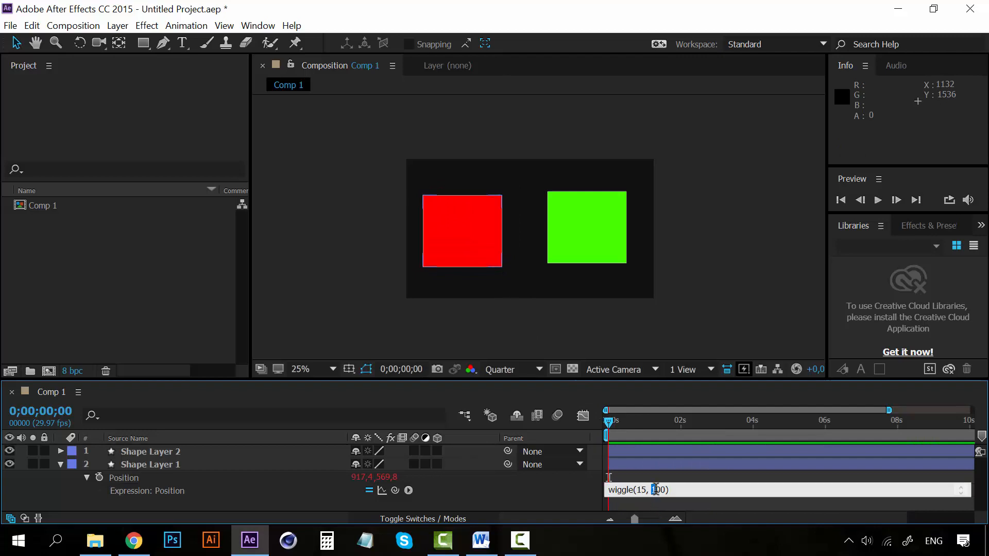
left_click(577, 496)
key("space")
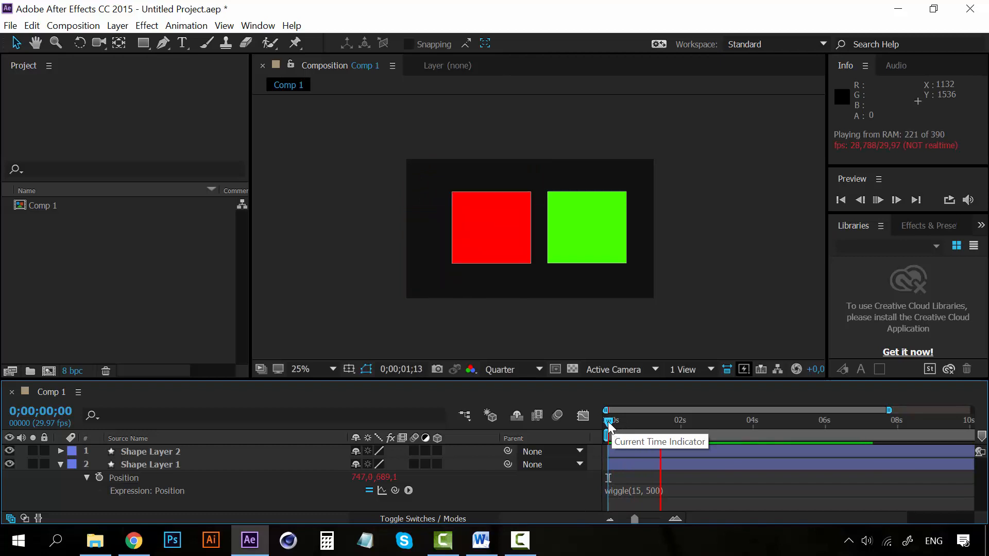
key("space")
Step: Try a wiggle of frequency 1 and amplitude 200 on Shape Layer 1's Position, and undo the change
left_click(642, 490)
double_click(641, 490)
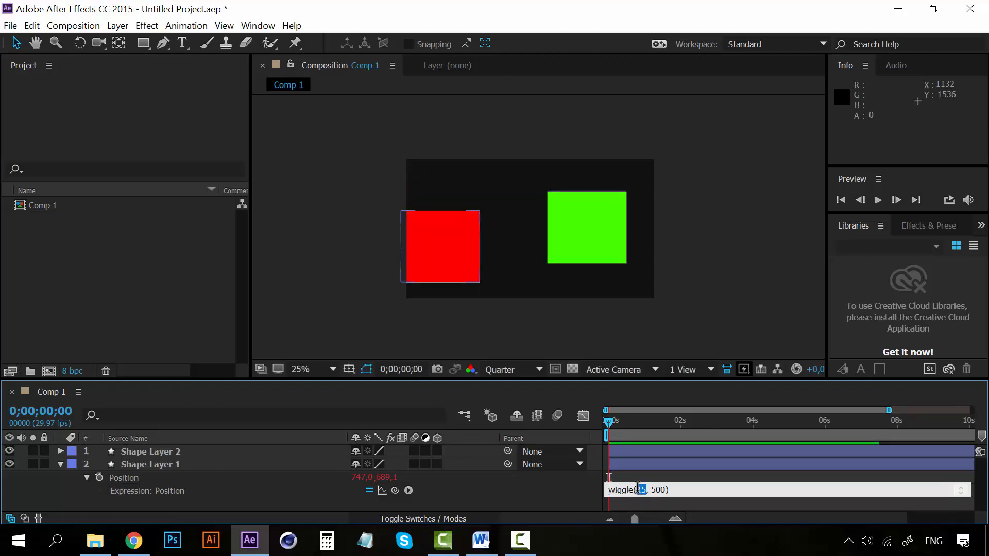
type("1")
left_click_drag(647, 489, 652, 489)
type("2")
left_click(583, 506)
key("space")
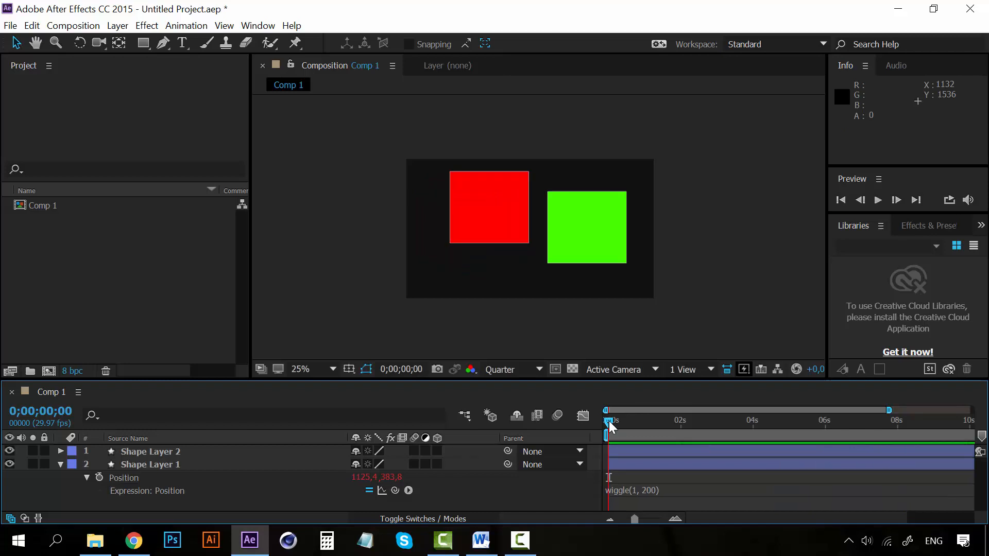
key("ctrl+z")
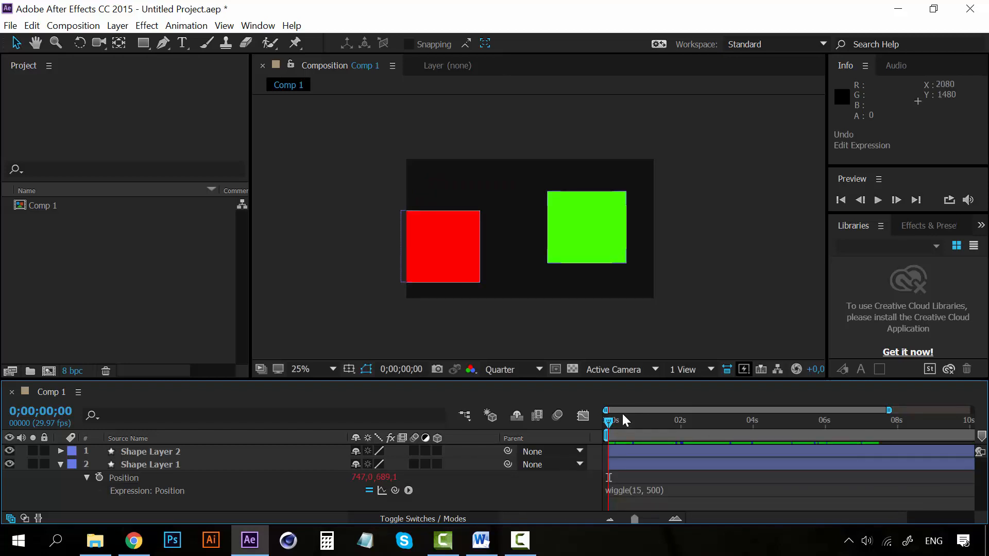
Step: Show the Scale property of the green square's layer, Shape Layer 2, and enable an expression on it
key("ctrl+Up")
key("s")
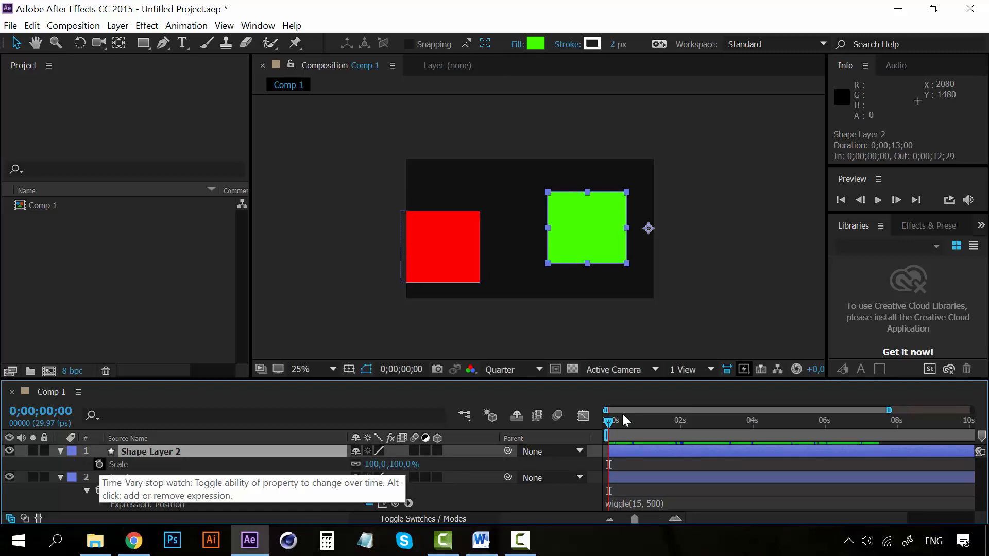
left_click(100, 465, "alt")
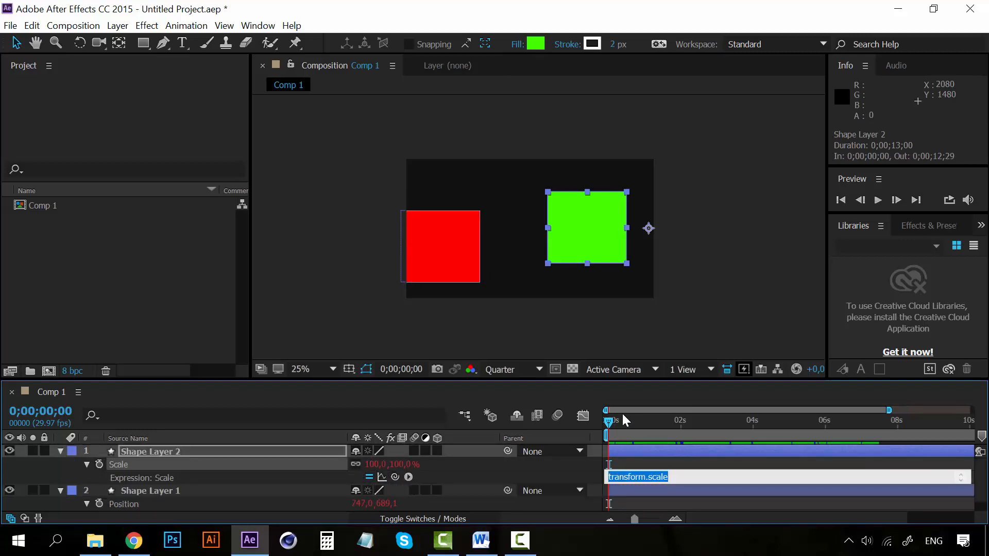
Step: Apply the expression wiggle(2,50) to Shape Layer 2's Scale and preview the motion
left_click(408, 477)
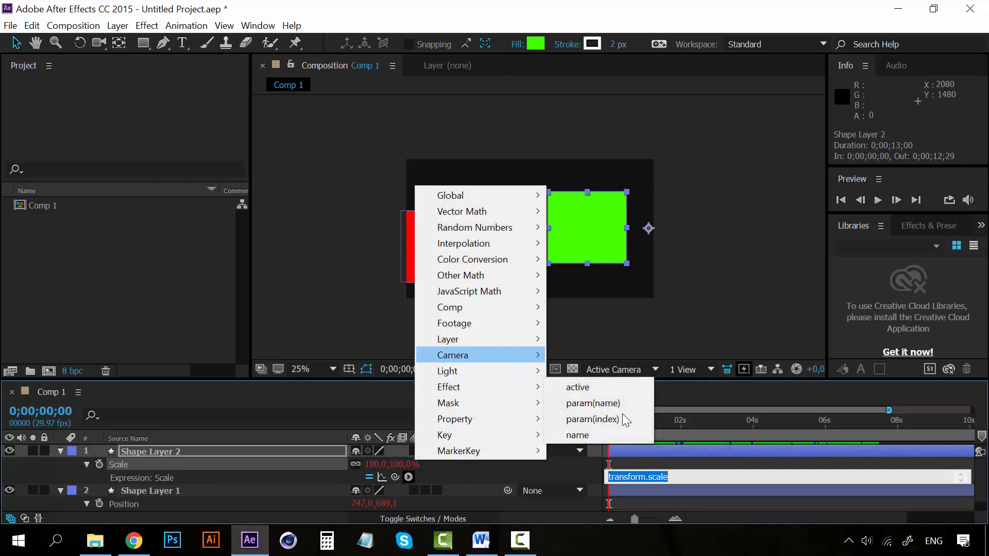
mouse_move(455, 419)
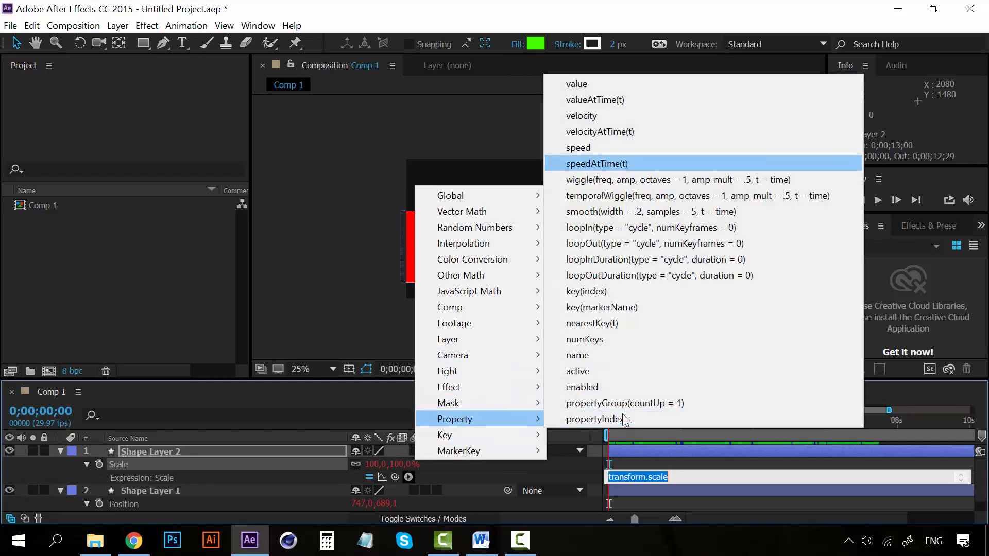
left_click(678, 179)
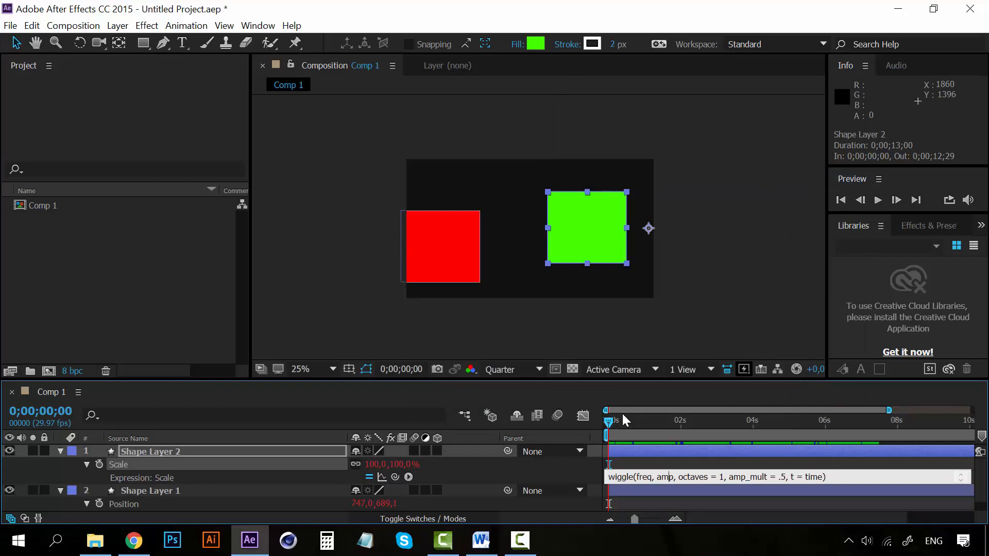
left_click_drag(637, 477, 823, 476)
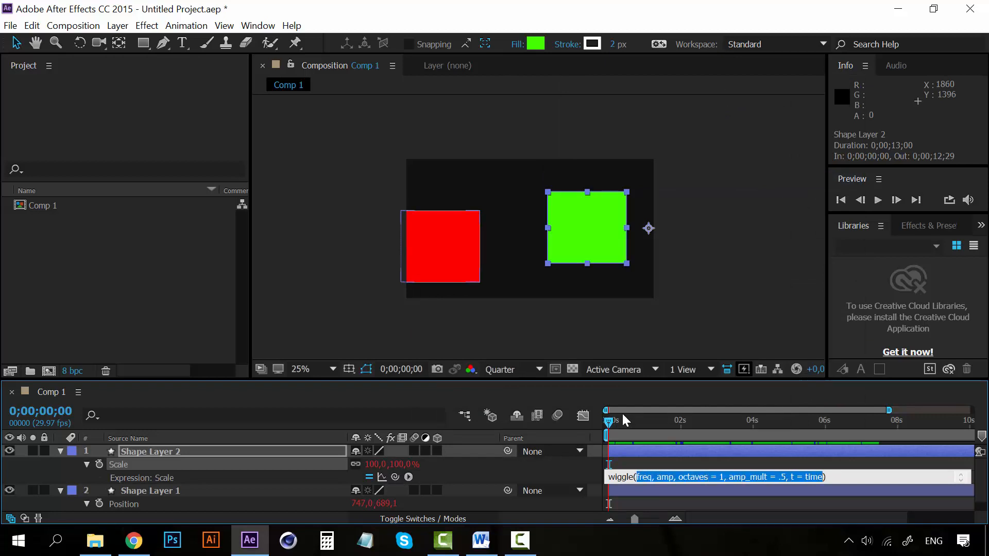
type("2,")
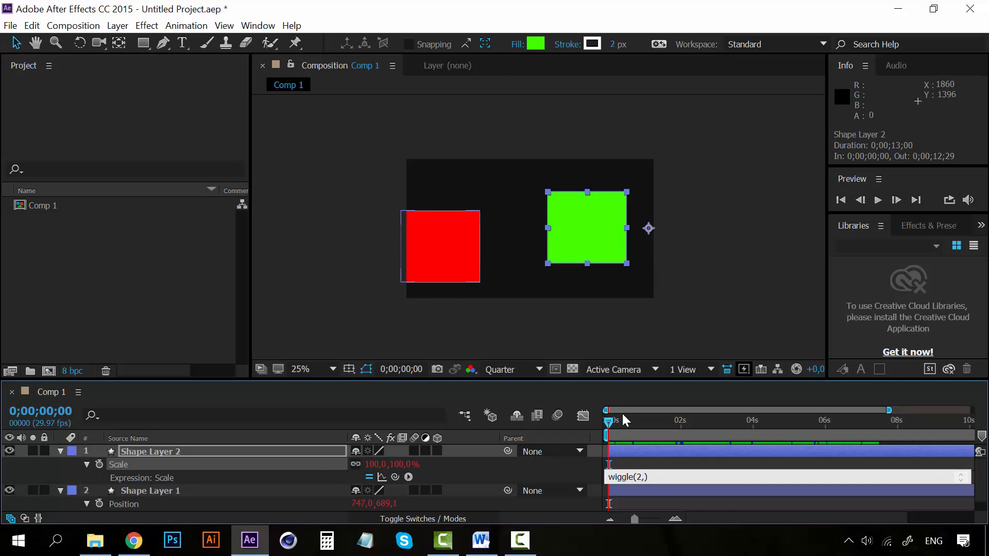
type("50")
key("KP_Enter")
key("space")
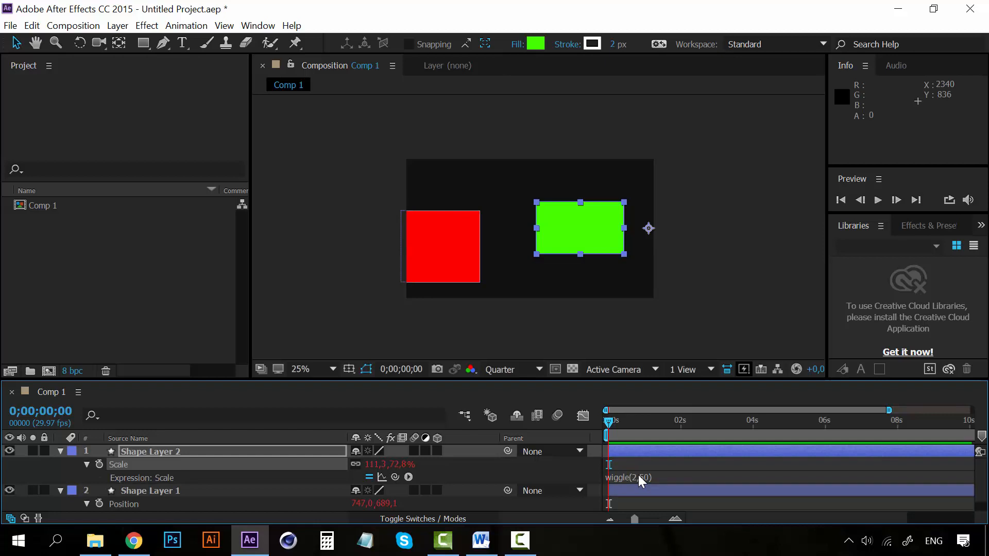
left_click(408, 477)
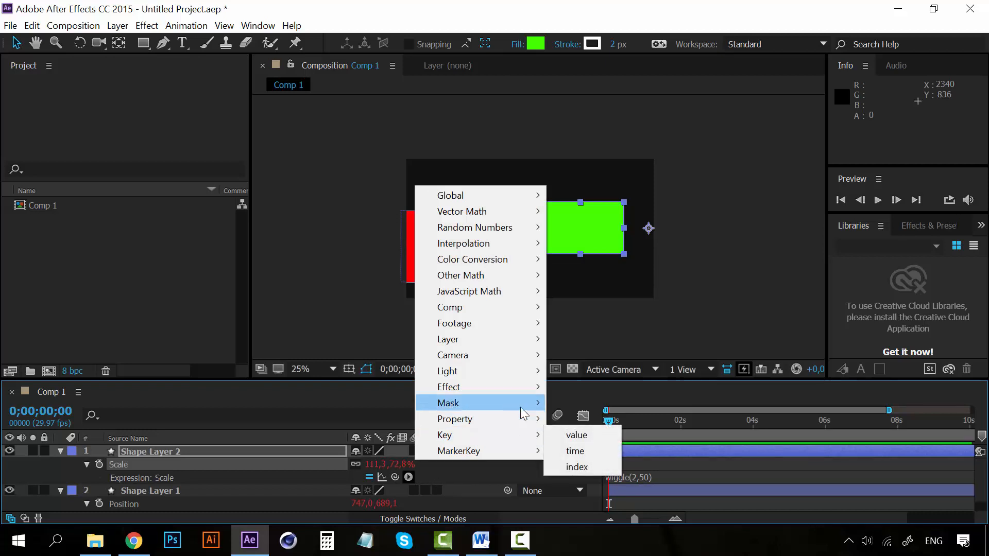
mouse_move(521, 406)
left_click(418, 475)
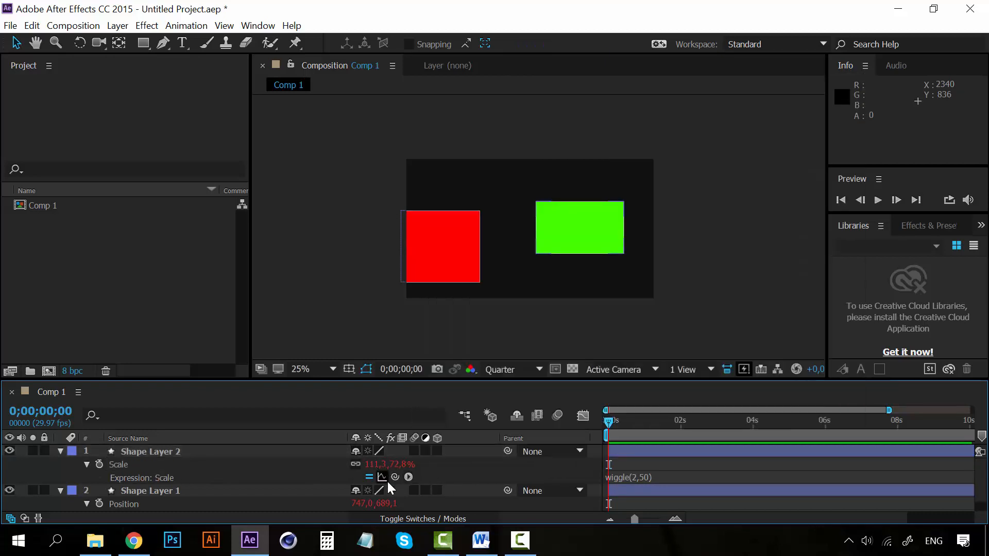
Step: Remove the expressions from Shape Layer 2's Scale and Shape Layer 1's Position, and preview the composition
left_click(100, 464, "alt")
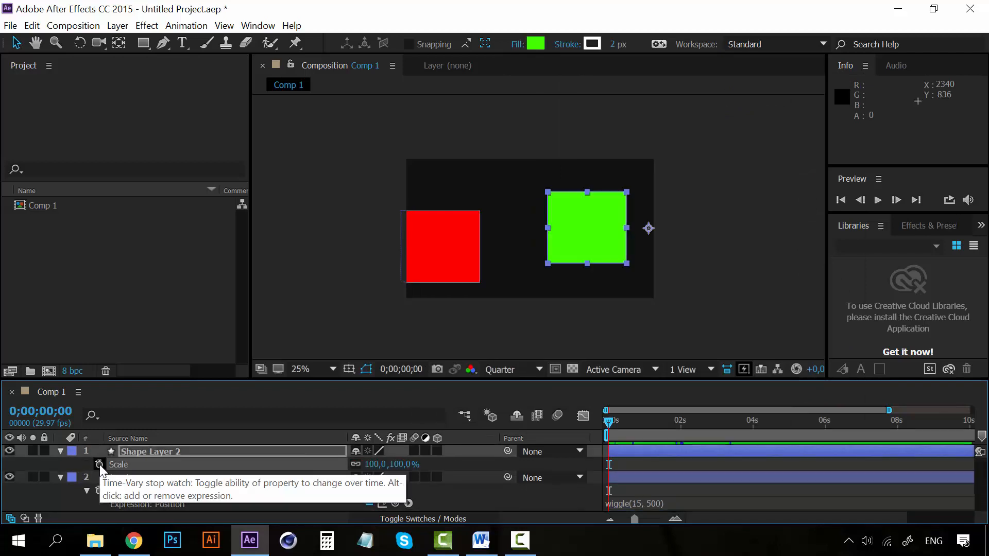
left_click(99, 490, "alt")
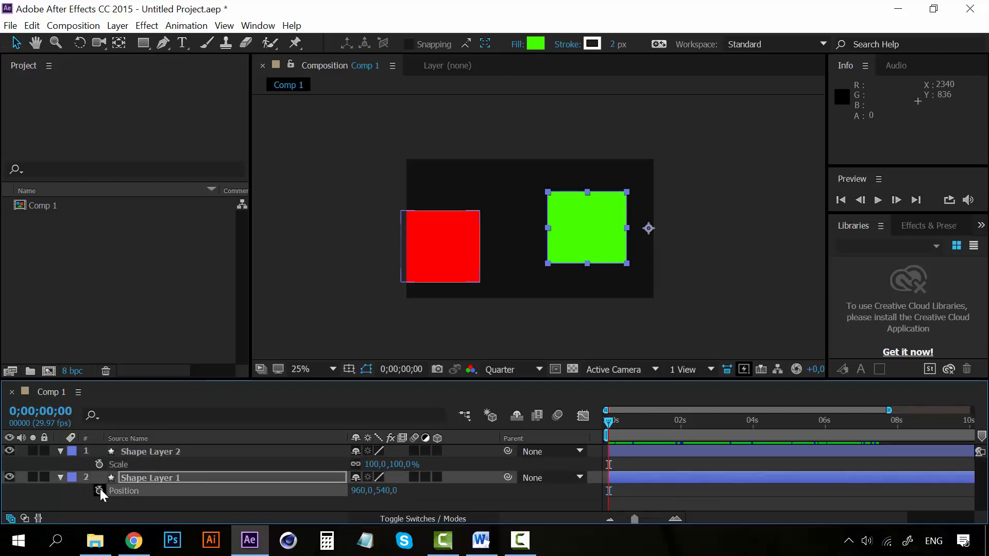
key("space")
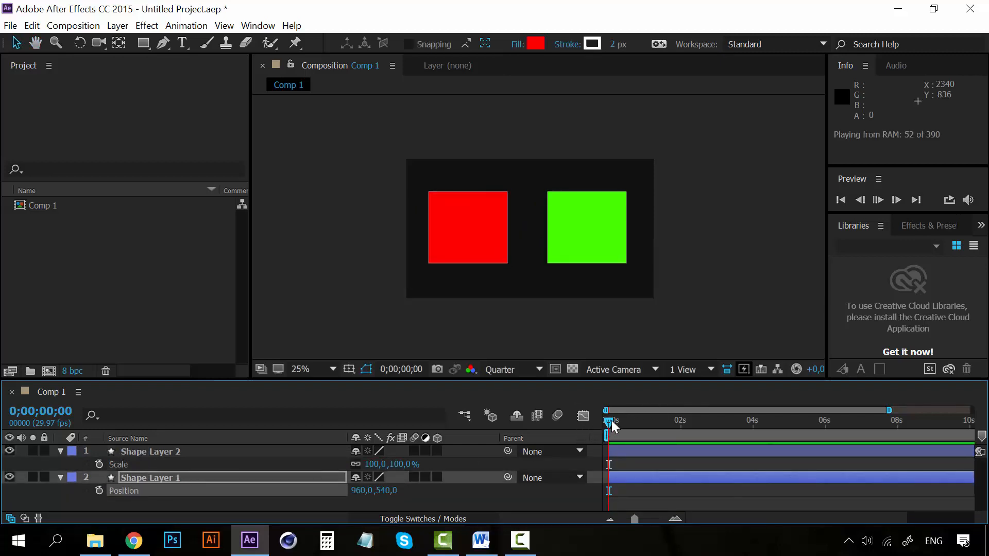
key("space")
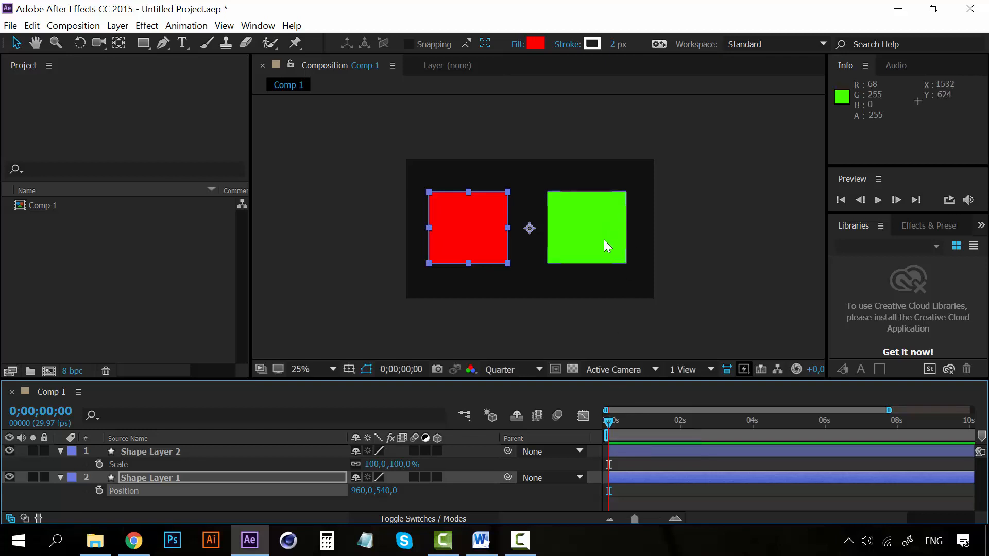
Step: Move the red square up to 960, 388 and the green square down to 1884, 768, and keyframe both Positions at 0;00;00;00
left_click_drag(478, 240, 480, 220)
left_click_drag(607, 210, 607, 240)
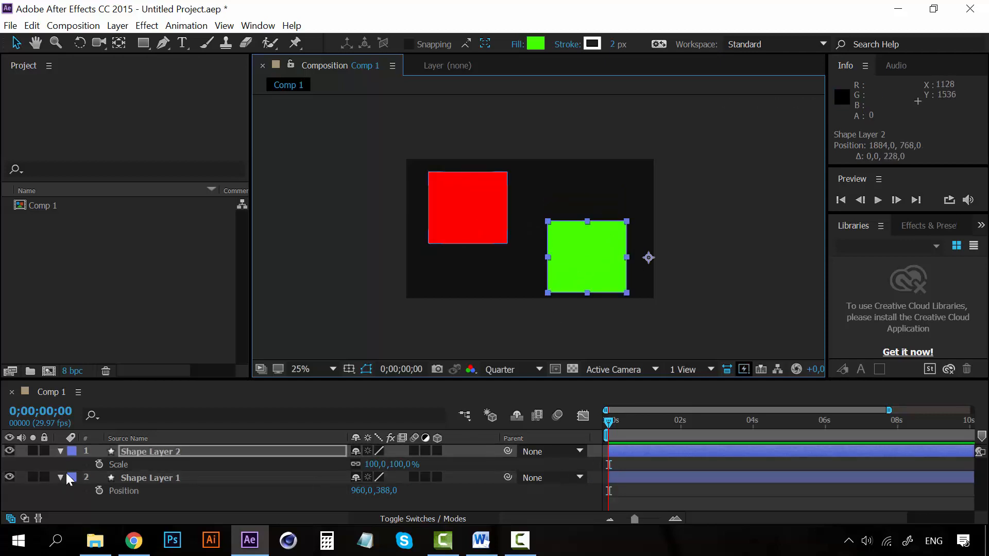
left_click(138, 479, "shift")
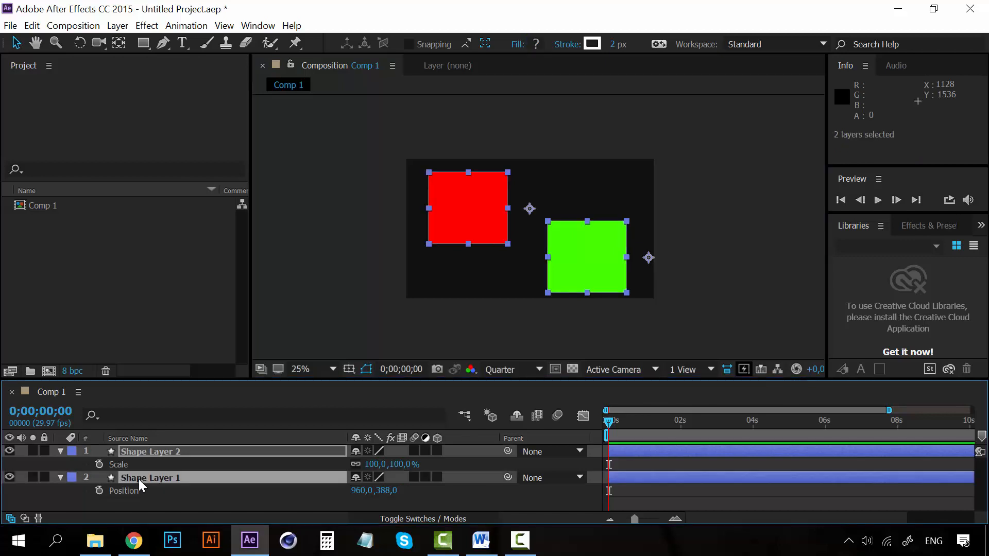
key("p")
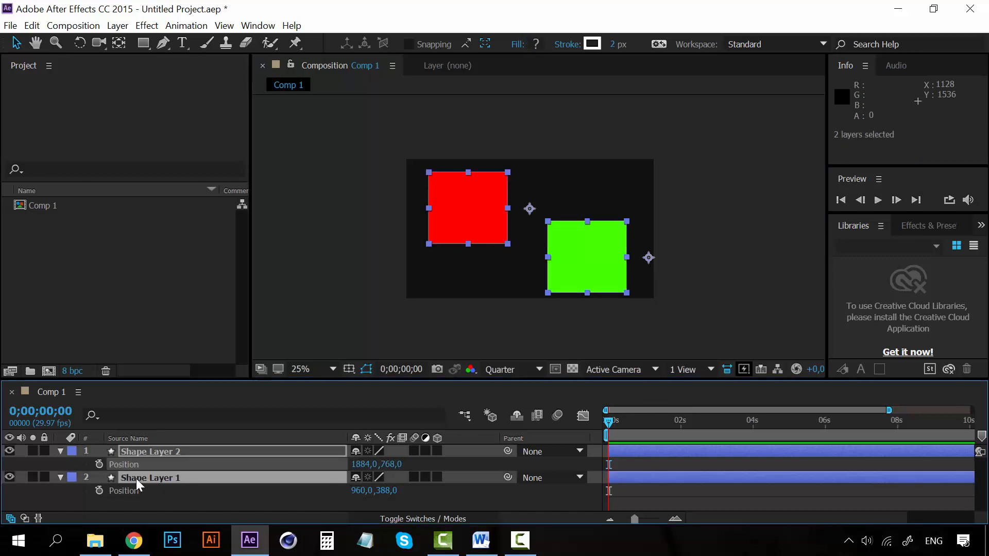
left_click(98, 465)
left_click(100, 490)
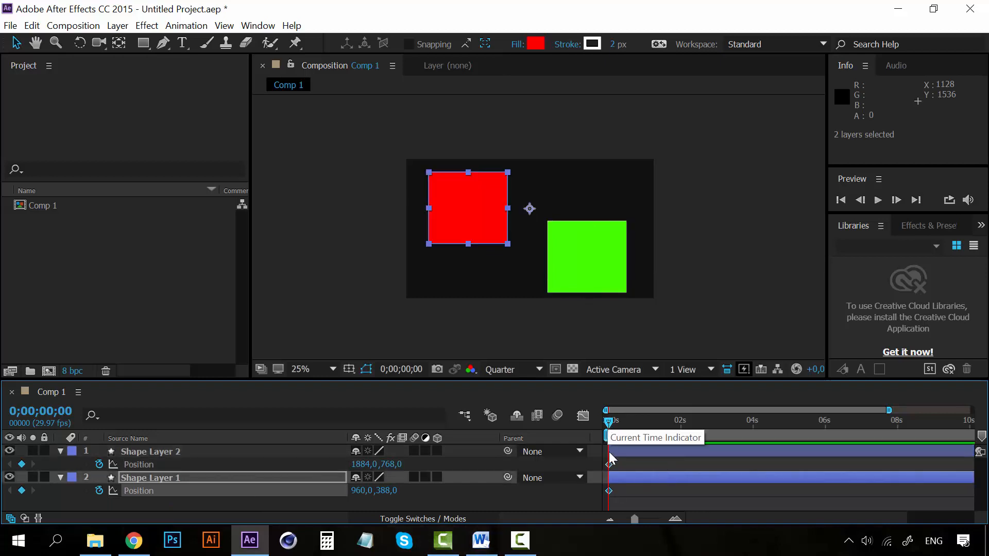
Step: At 0;00;01;00, keyframe the red square down at 960, 772 and the green square up at 1884, 392
left_click(672, 520)
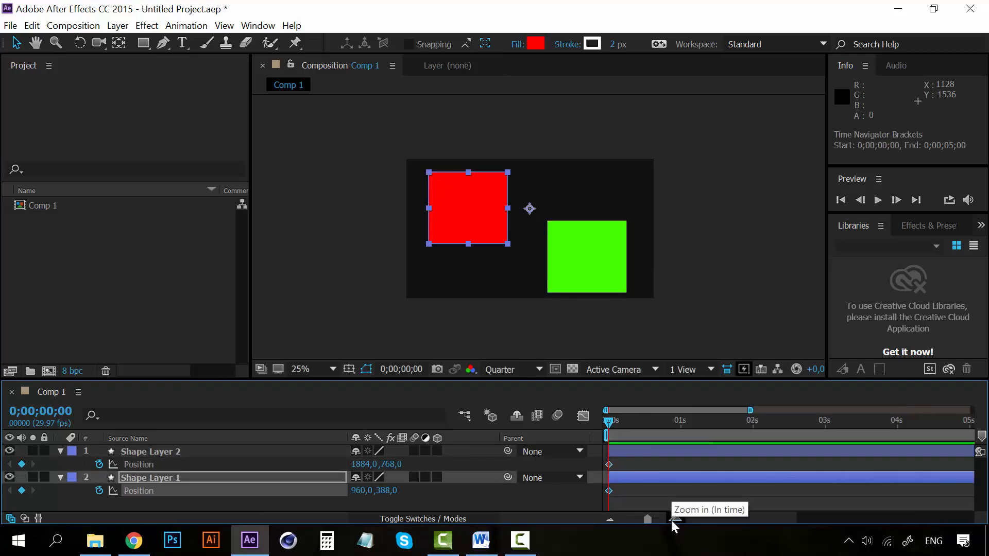
left_click(675, 519)
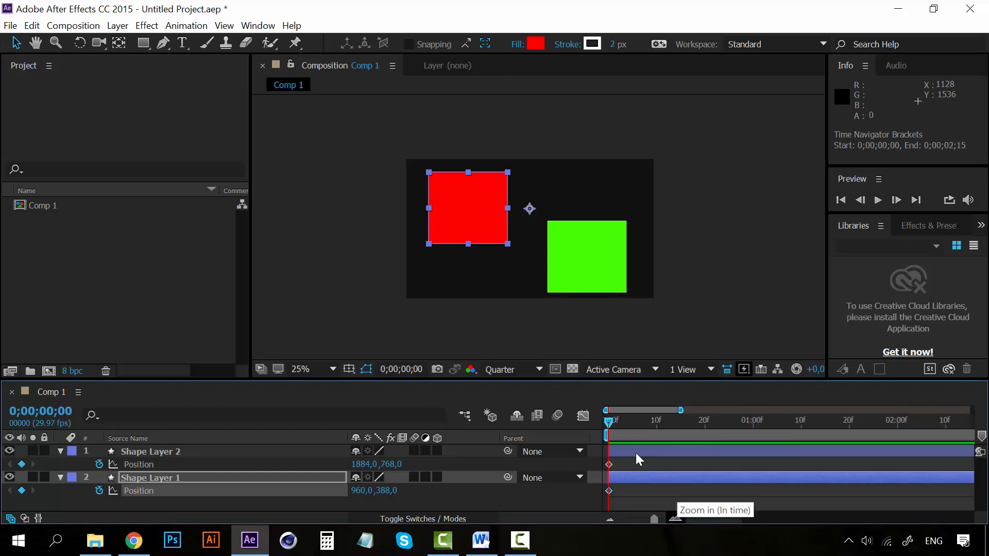
left_click_drag(610, 421, 751, 429)
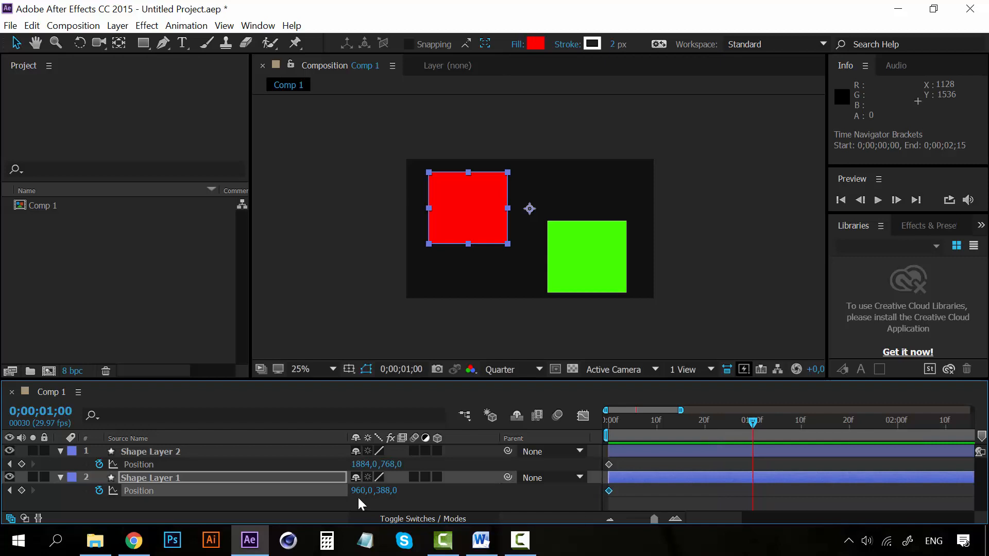
left_click(609, 520)
left_click(608, 520)
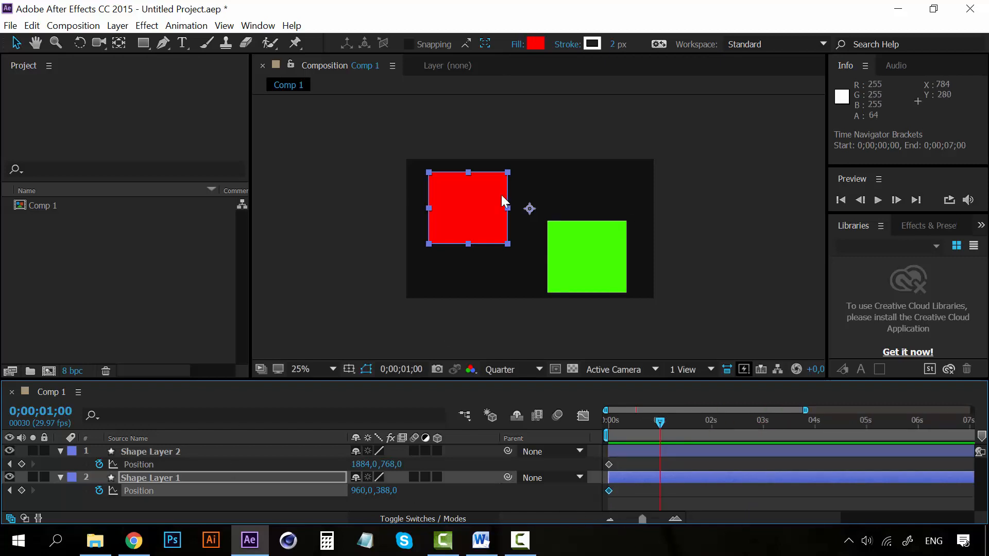
left_click_drag(486, 199, 486, 234)
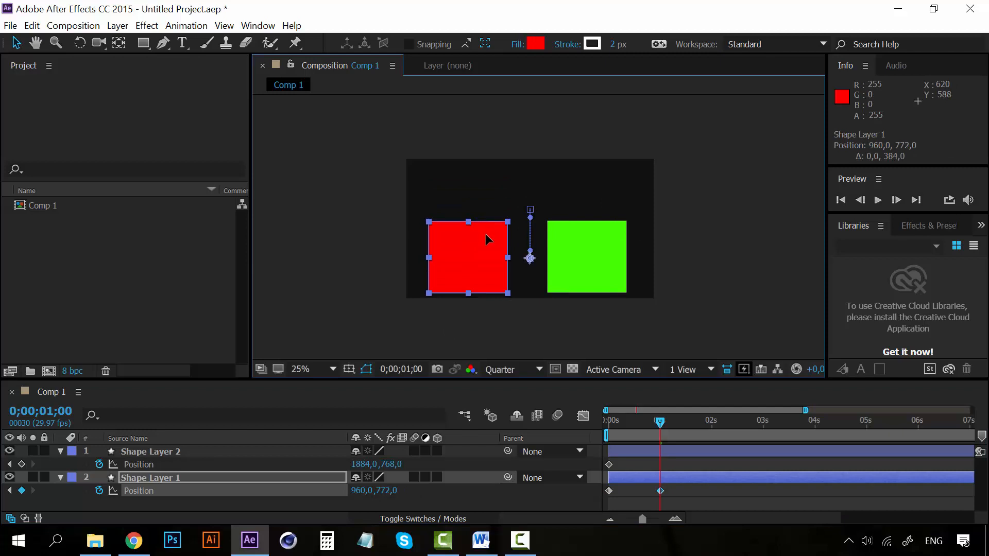
left_click(605, 260)
left_click_drag(607, 264, 604, 216)
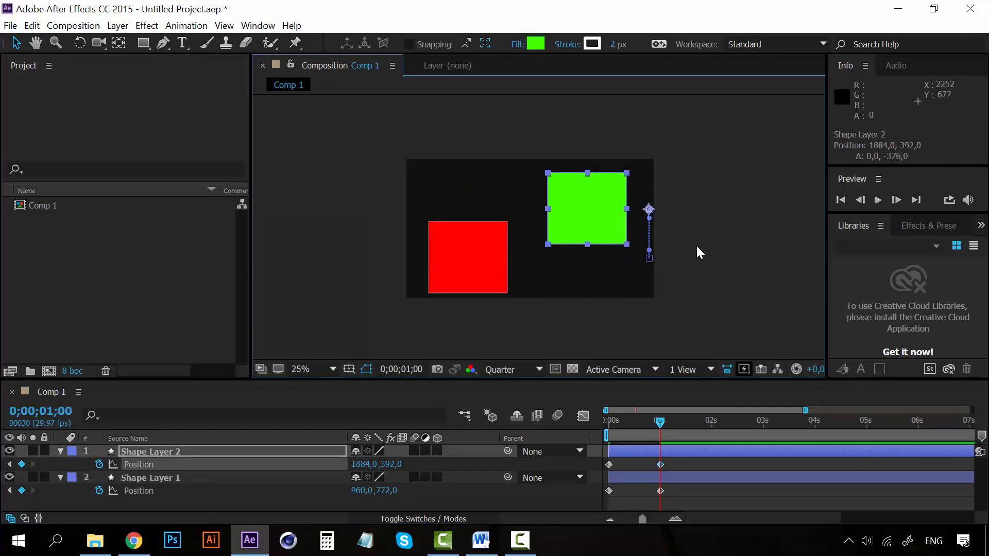
mouse_move(660, 421)
left_mouse_down()
mouse_move(599, 413)
mouse_move(661, 420)
left_mouse_up()
key("space")
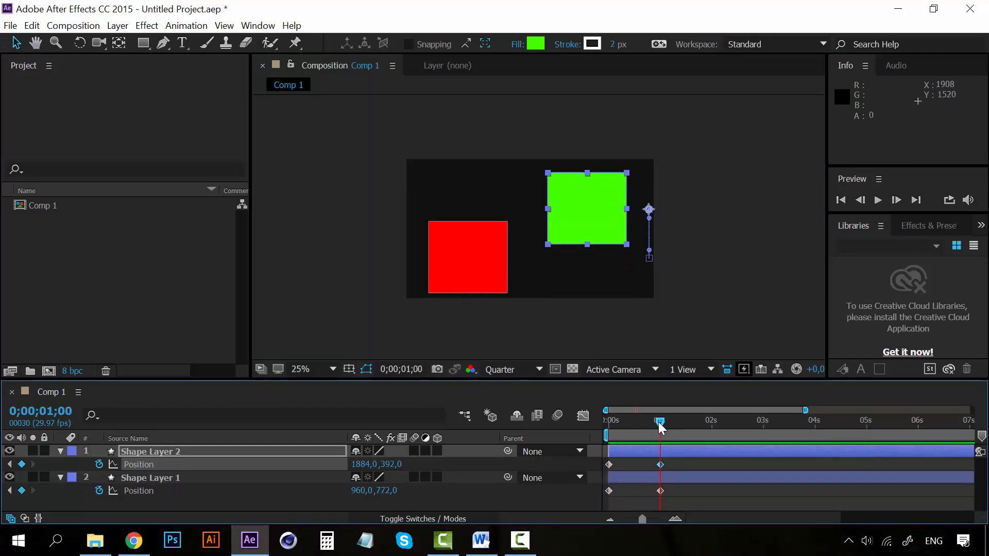
Step: Copy the first Position keyframe of each shape layer to 0;00;02;00
left_click(609, 464)
key("ctrl+c")
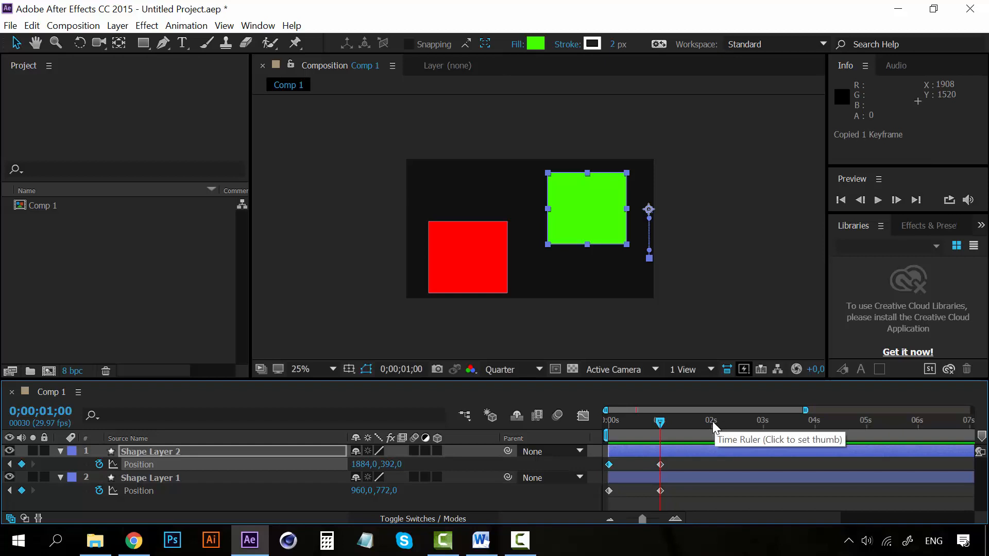
left_click(712, 422)
key("ctrl+v")
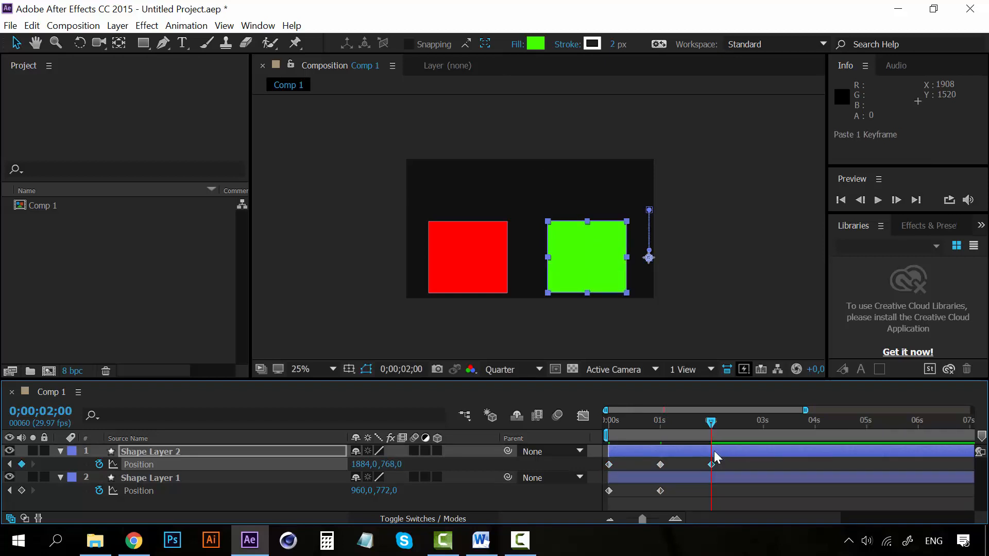
left_click(609, 490)
key("ctrl+c")
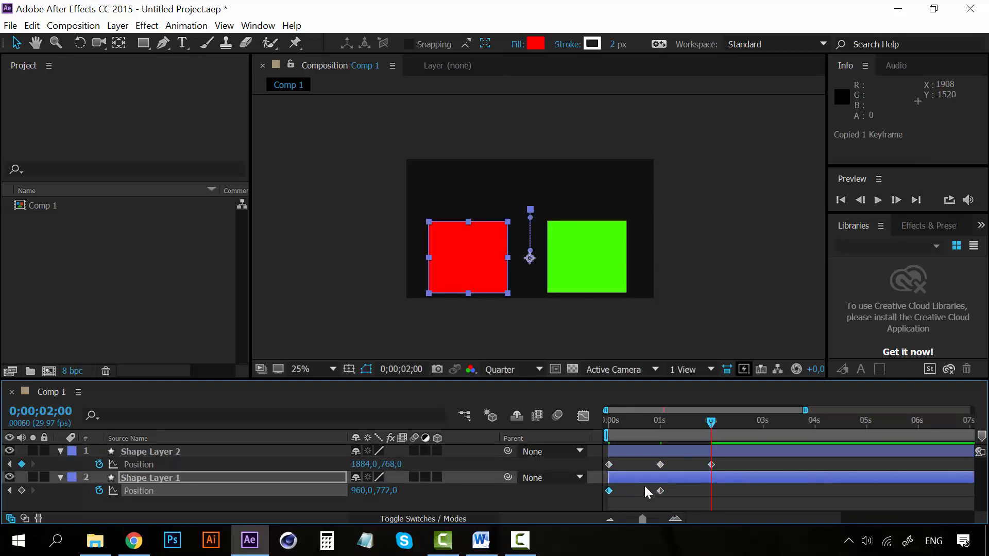
key("ctrl+v")
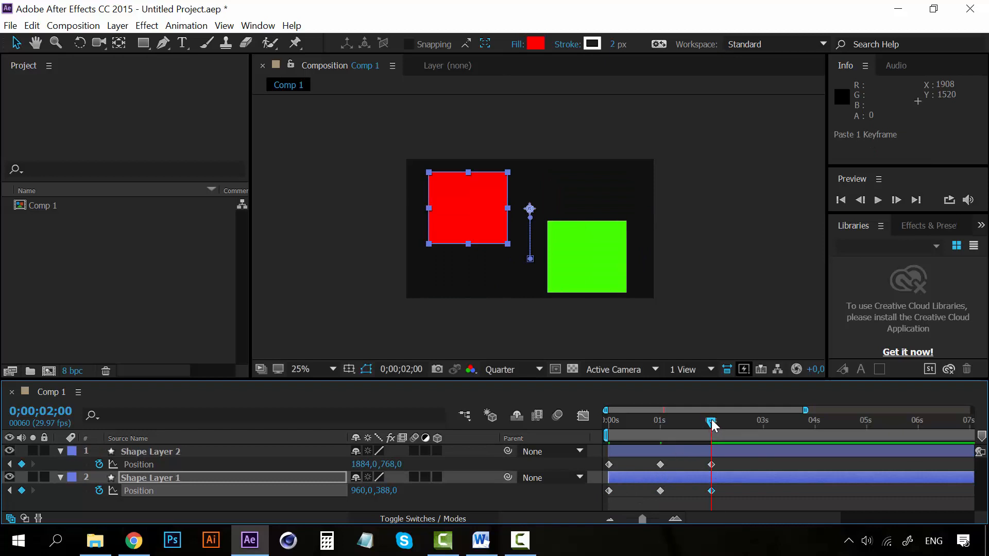
Step: Play the composition from the start and examine both squares' vertical movement between the three keyframes
left_click_drag(712, 424, 592, 421)
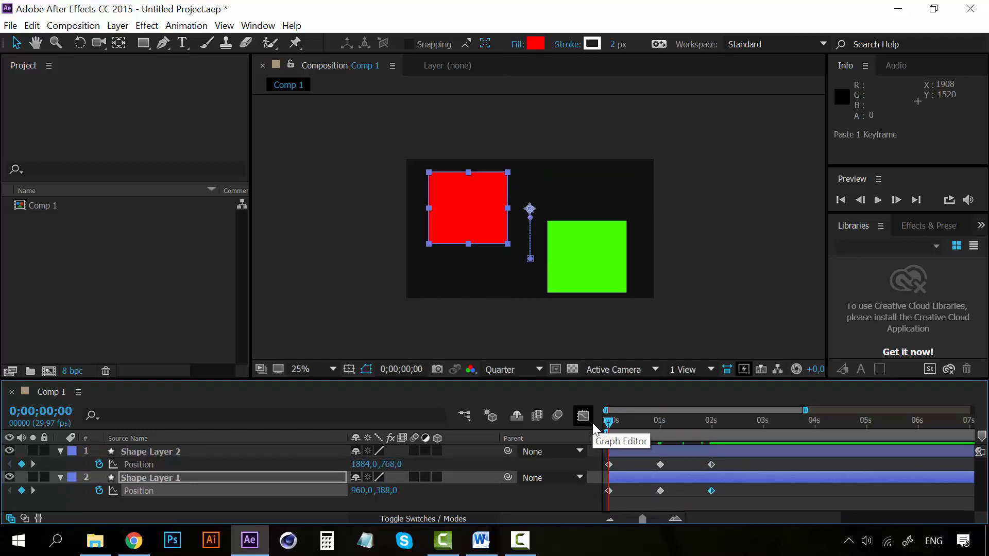
key("space")
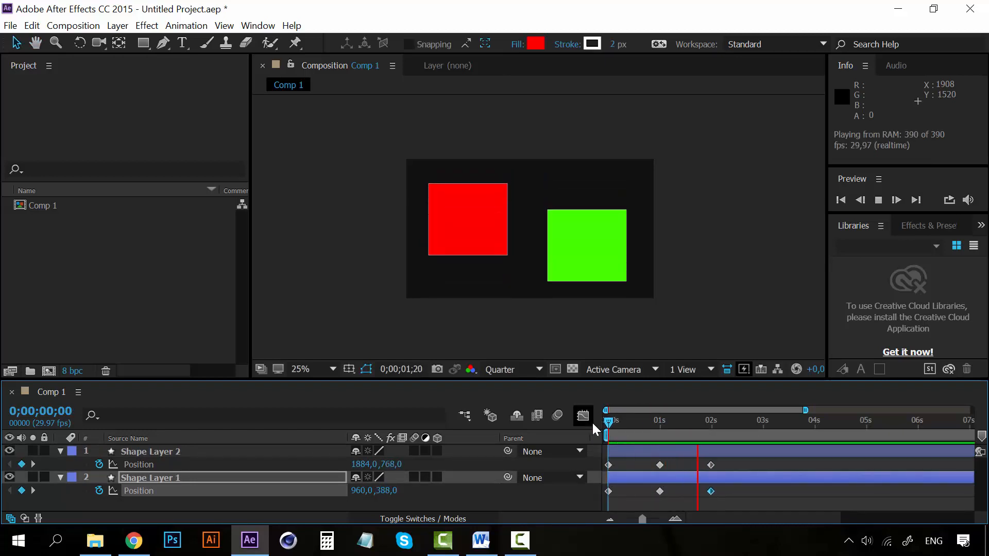
left_click(608, 420)
key("space")
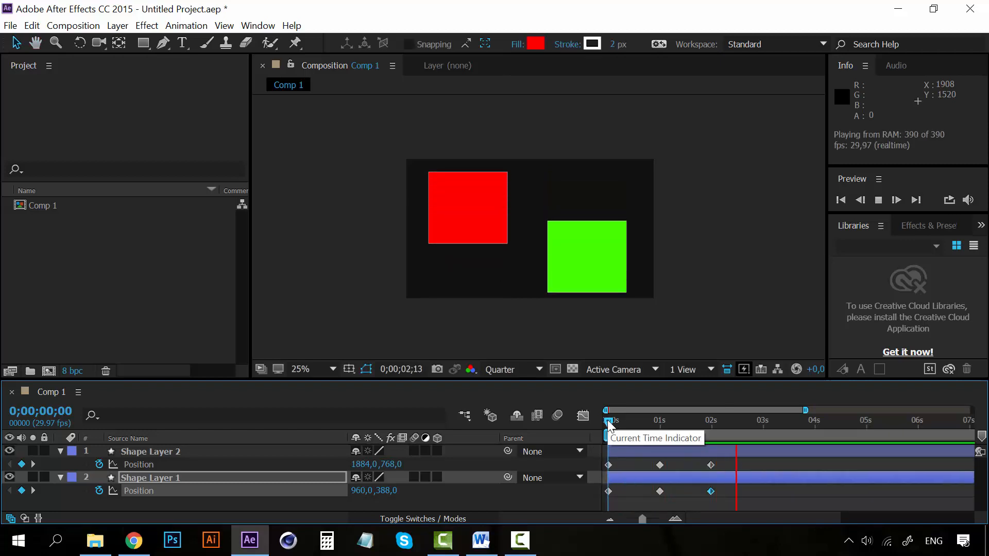
left_click(608, 420)
left_click_drag(610, 420, 715, 416)
left_click(607, 420)
key("space")
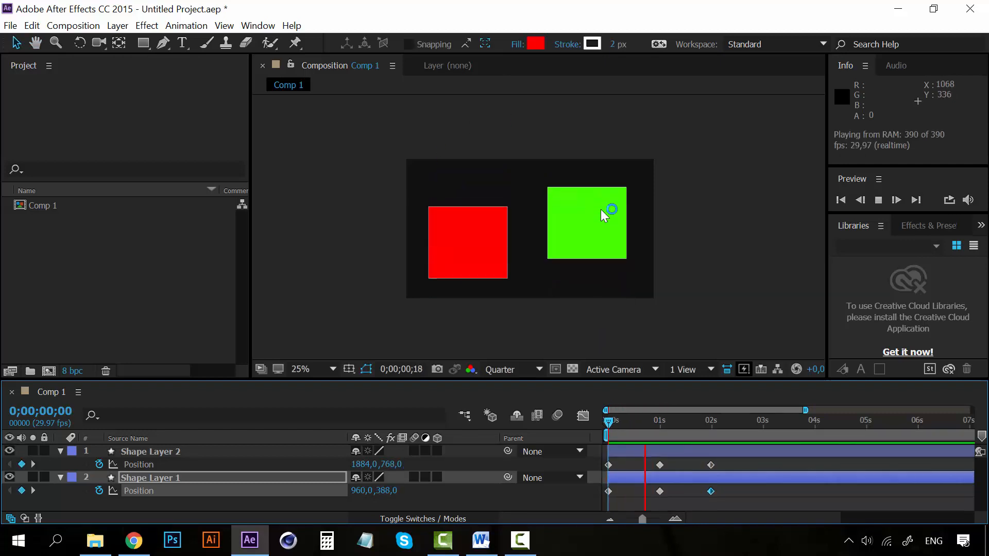
left_click(610, 419)
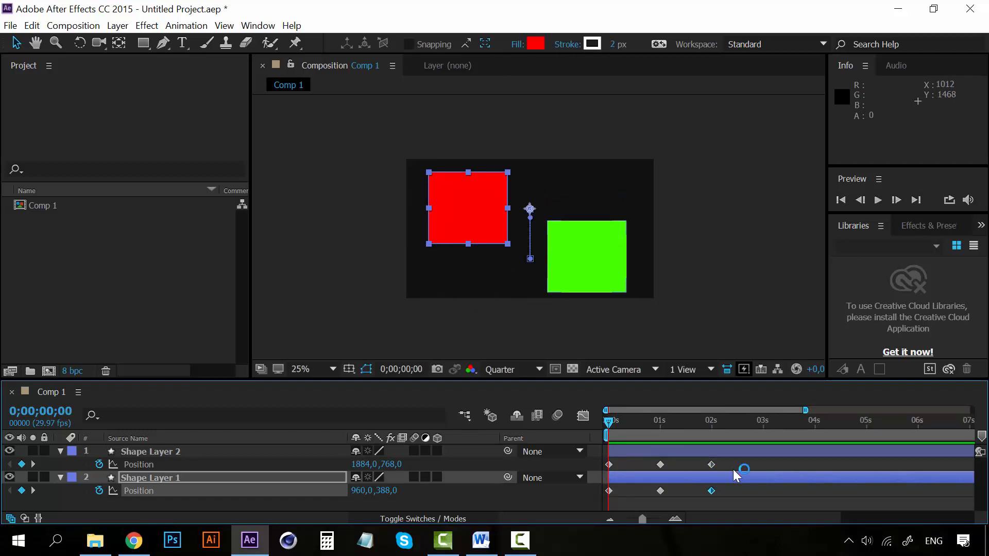
left_click_drag(706, 513, 726, 515)
key("space")
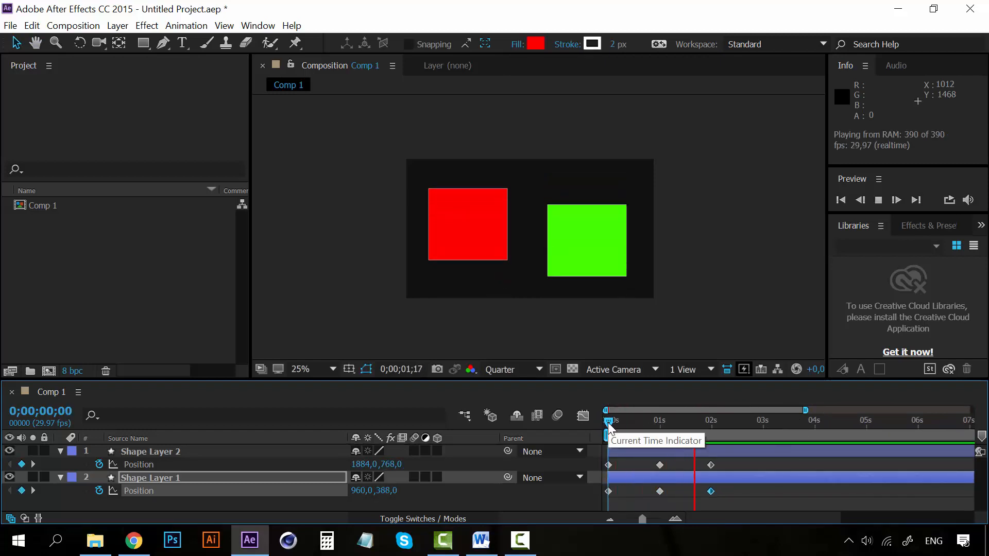
key("space")
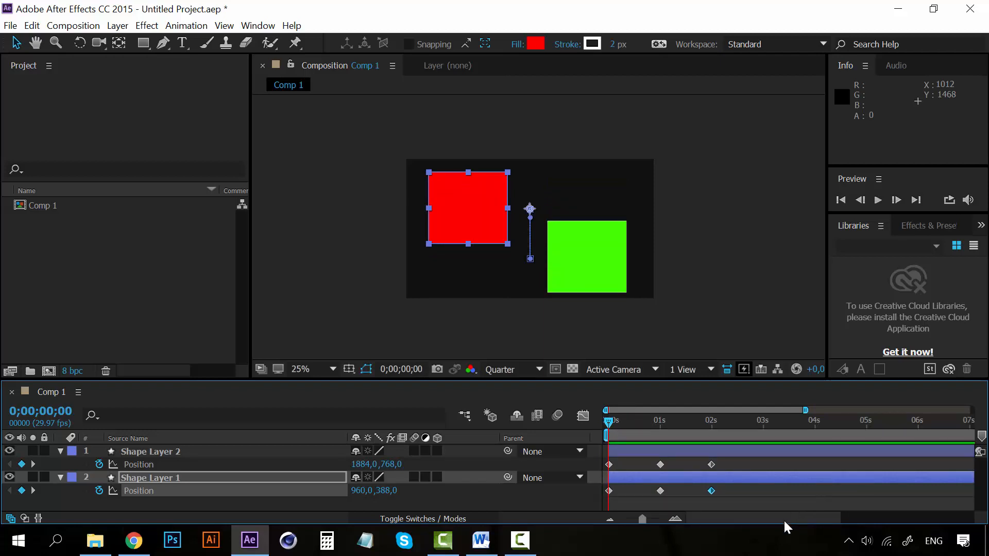
Step: Select Shape Layer 2 and Shape Layer 1 together and collapse their properties
left_click(165, 451)
left_click(153, 478, "shift")
left_click(60, 451)
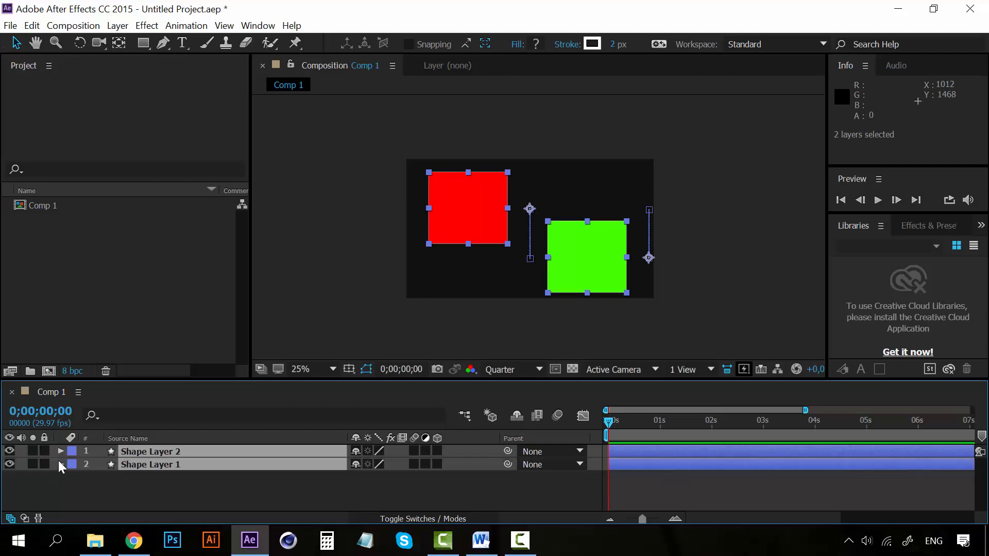
Step: Pre-compose Shape Layer 2 and Shape Layer 1 into a new composition named Squares, moving all attributes into it
right_click(182, 467)
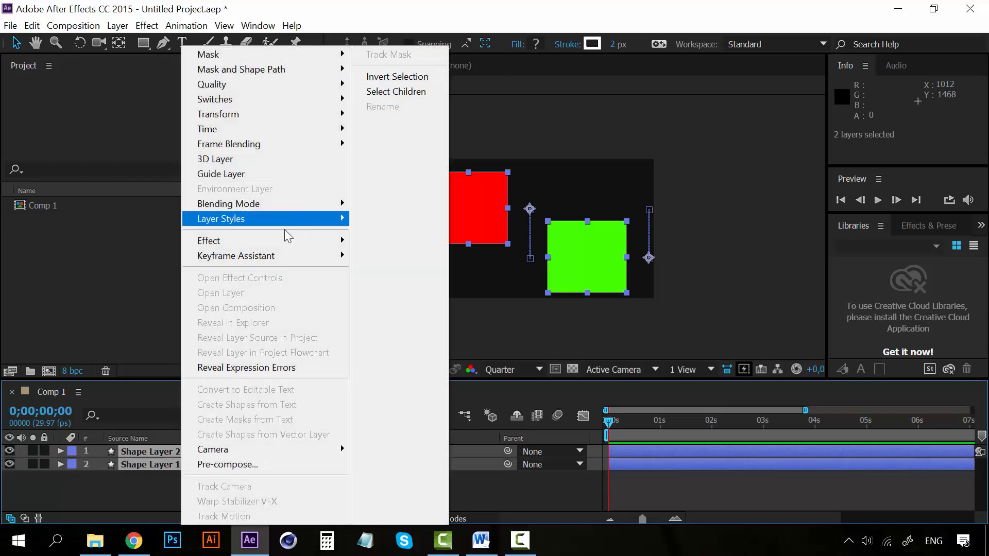
left_click(262, 463)
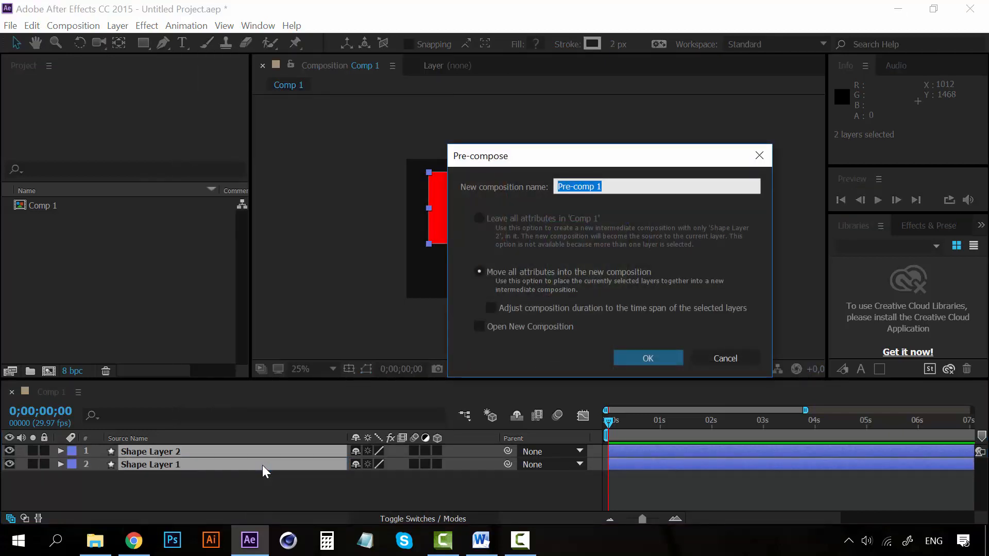
type("Squares")
left_click(634, 358)
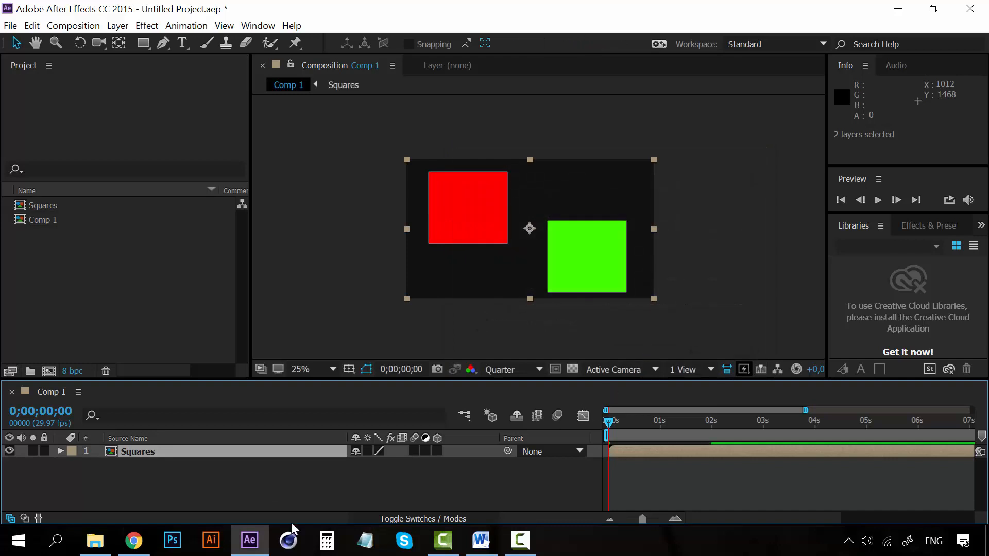
Step: Open the Squares composition, trim it to a work area 0;00;02;02 long, and return to Comp 1
left_click(134, 459)
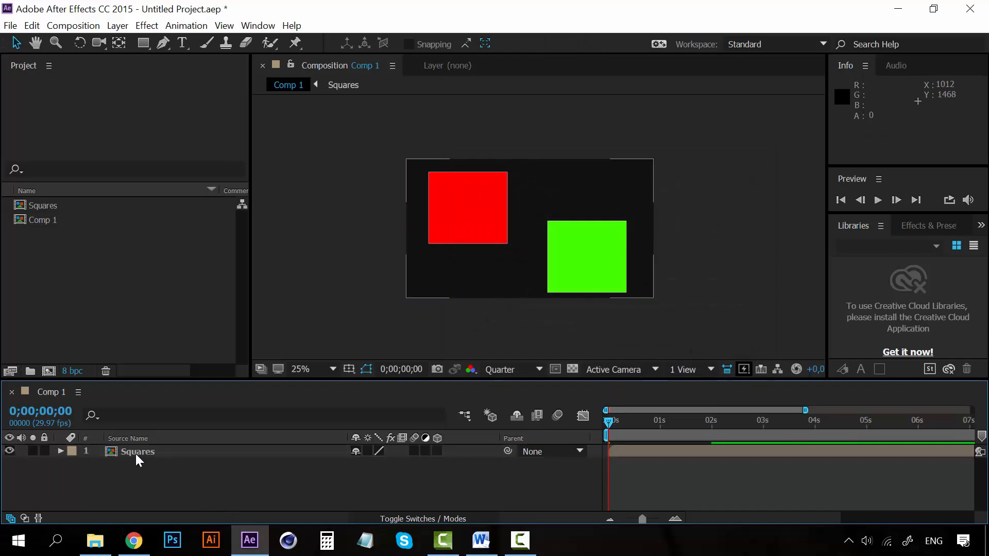
double_click(135, 453)
left_click(156, 458)
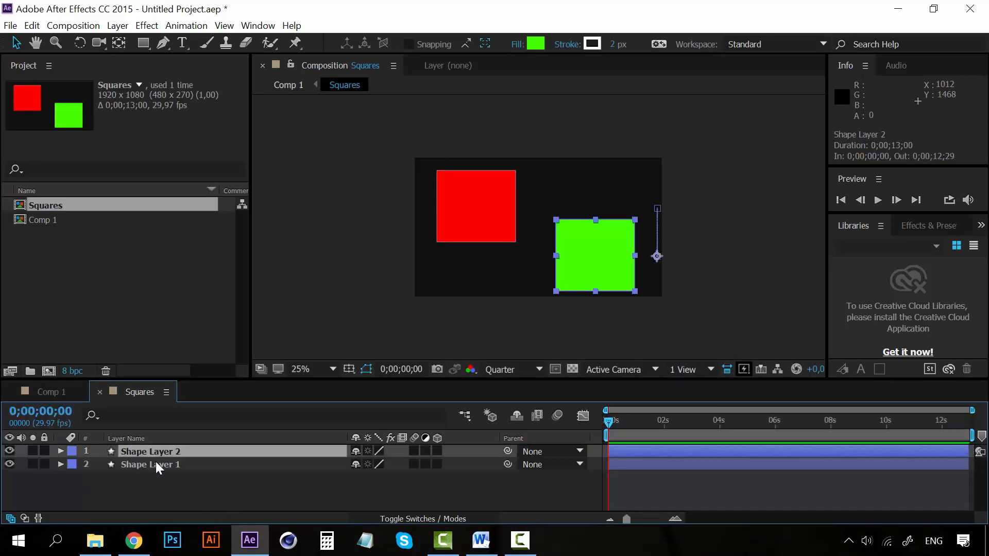
left_click(155, 461, "shift")
left_click(665, 420)
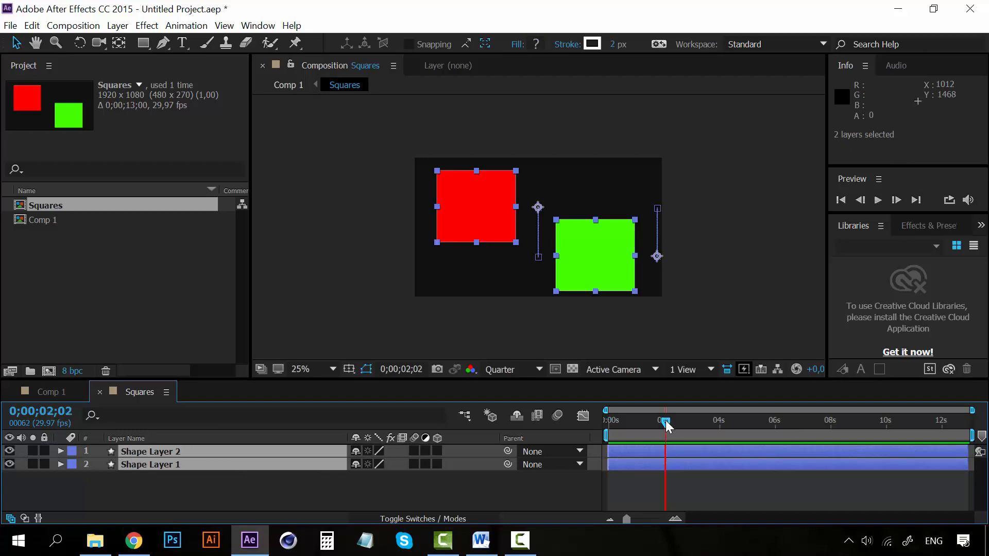
left_click_drag(665, 420, 664, 420)
key("n")
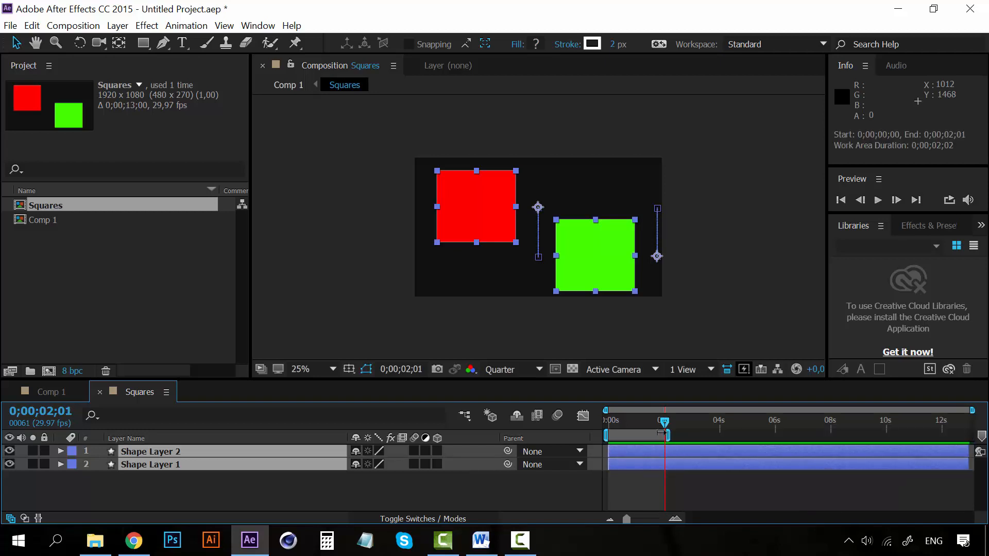
right_click(656, 437)
left_click(684, 479)
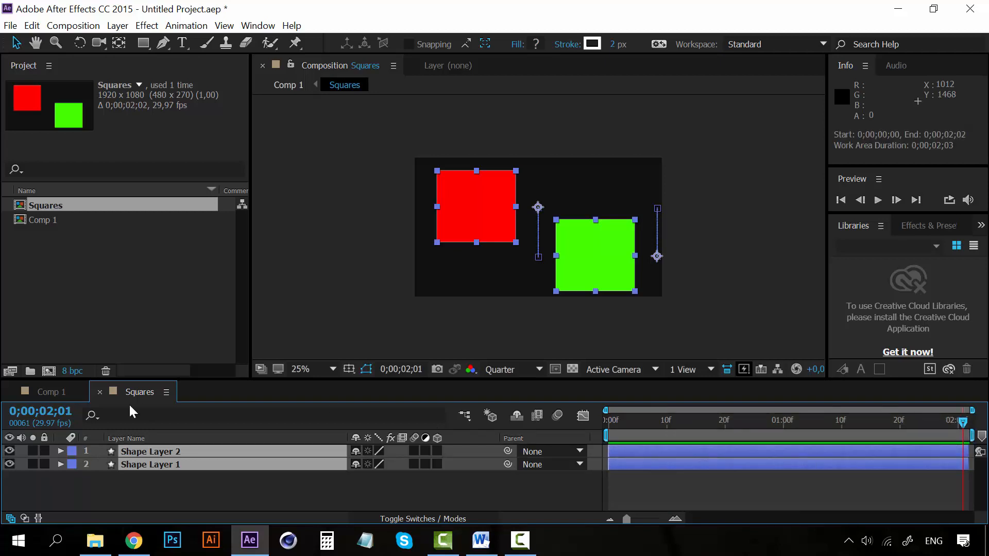
left_click(100, 393)
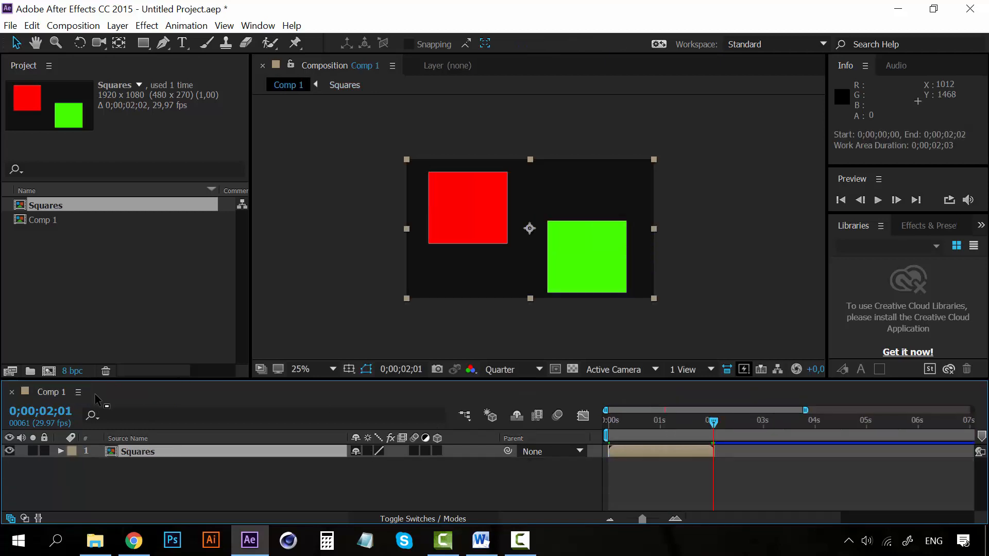
Step: Create a new 1920 x 1080 composition lasting 0;00;20;14 and add the Squares composition to it as a layer
left_click(72, 25)
left_click(80, 42)
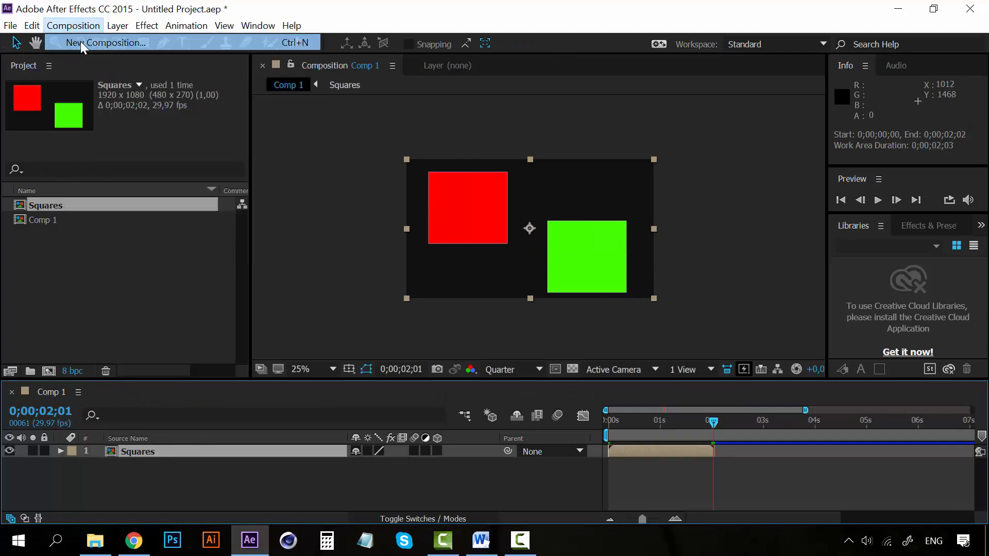
left_click(617, 460)
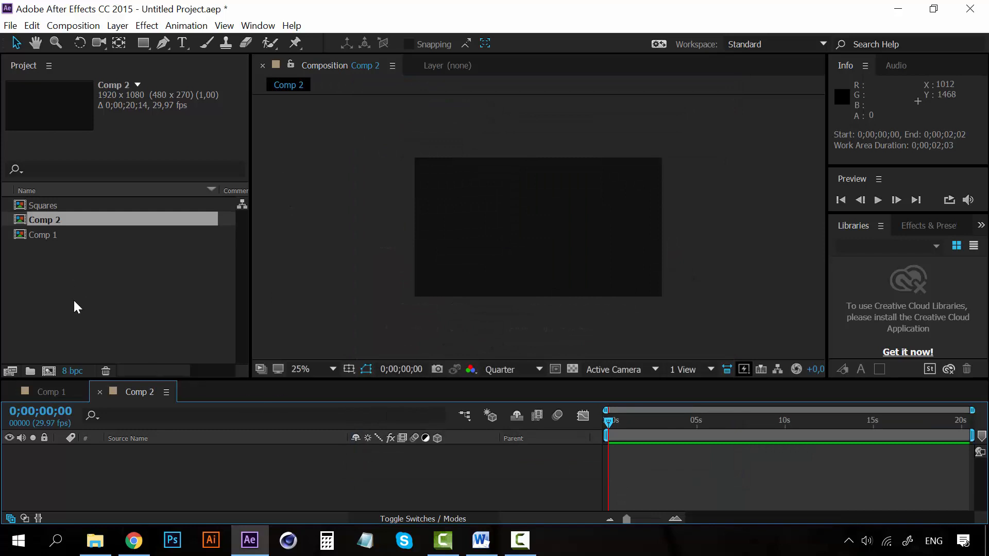
left_click(46, 205)
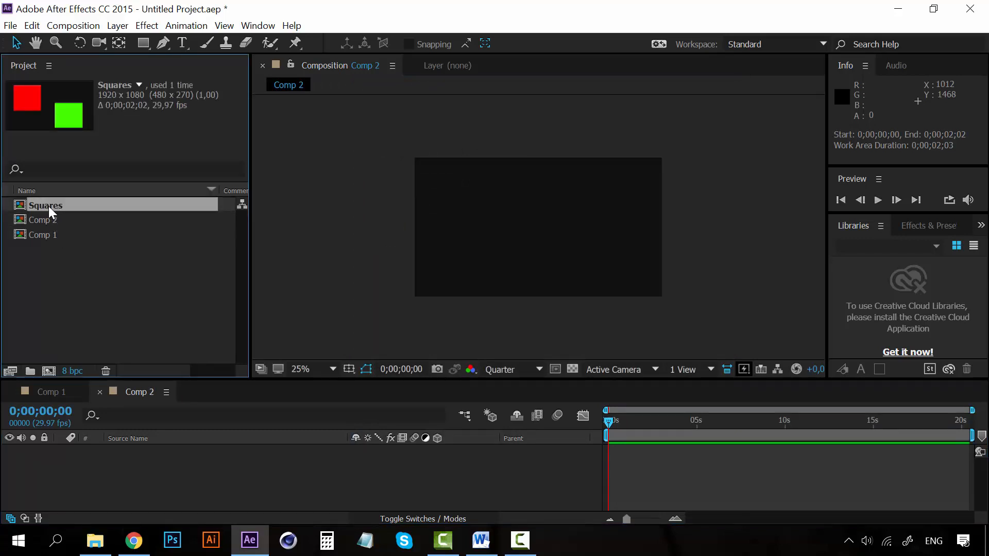
left_click_drag(49, 206, 111, 475)
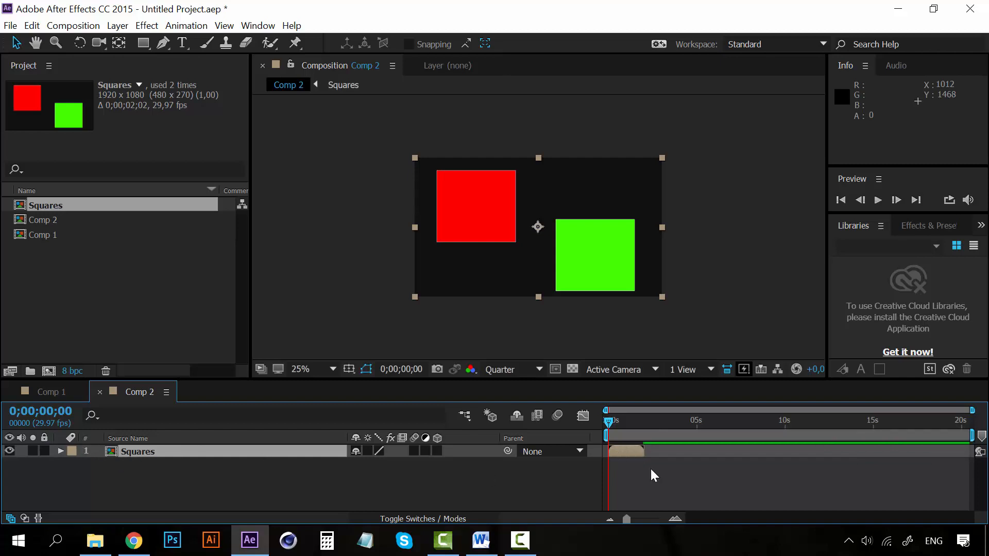
Step: Enable time remapping on the Squares layer
left_click(137, 453)
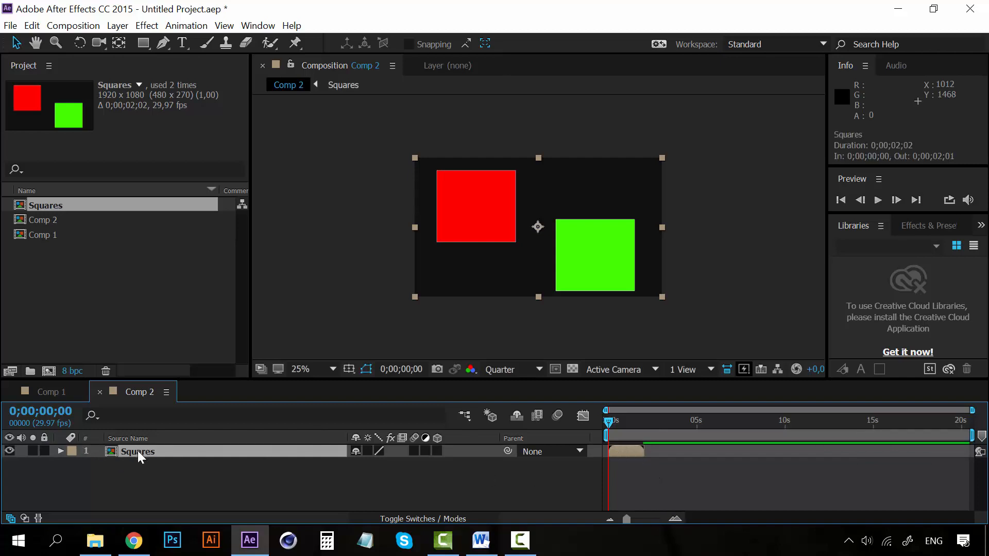
left_click(117, 25)
mouse_move(233, 205)
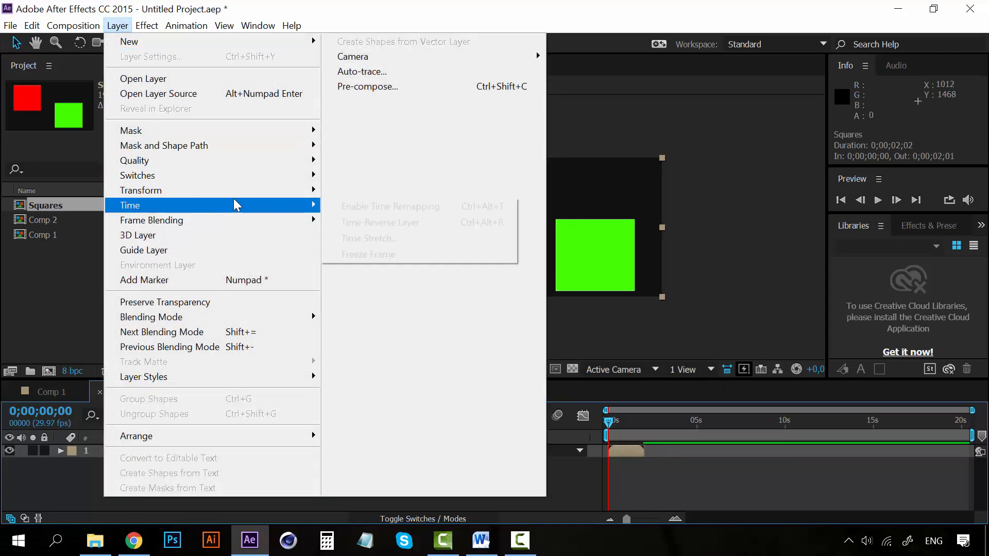
left_click(353, 206)
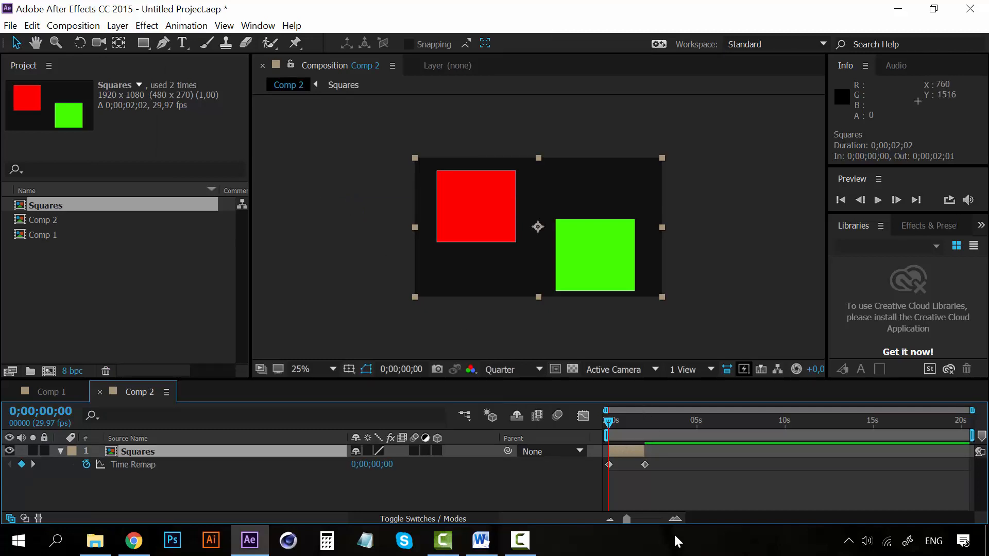
Step: Add a Time Remap keyframe to the Squares layer at 0;00;02;01, one frame before its last keyframe
left_click(673, 518)
left_click(673, 518)
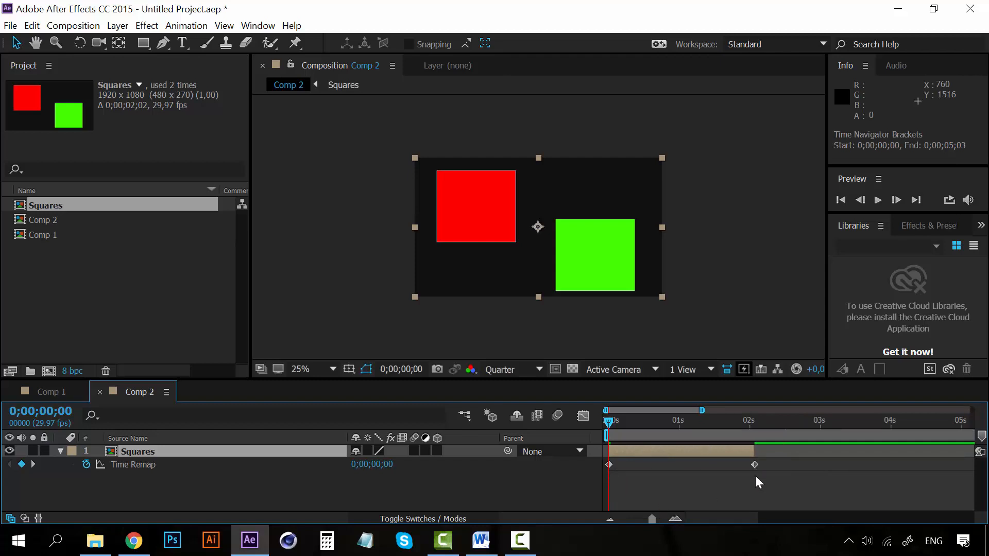
left_click(675, 518)
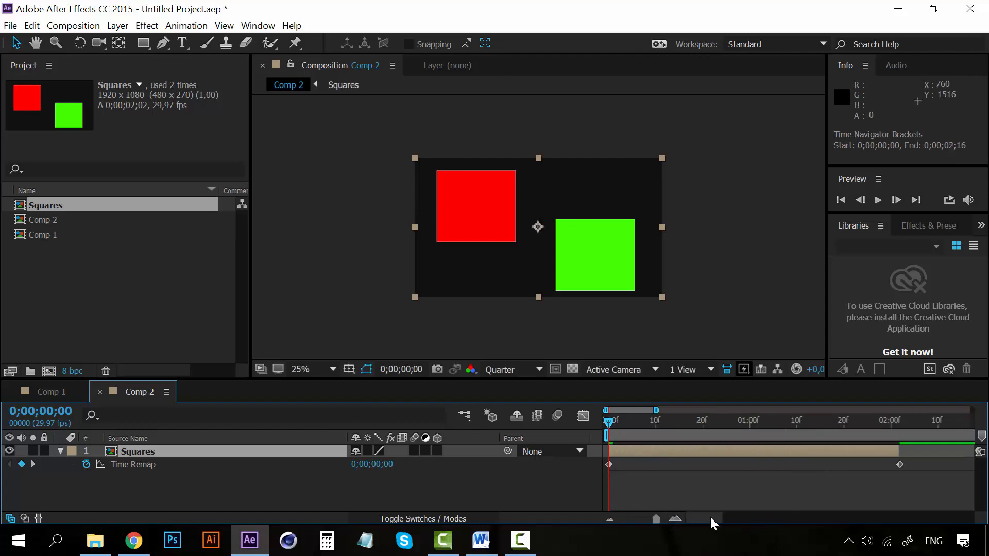
left_click_drag(711, 518, 718, 517)
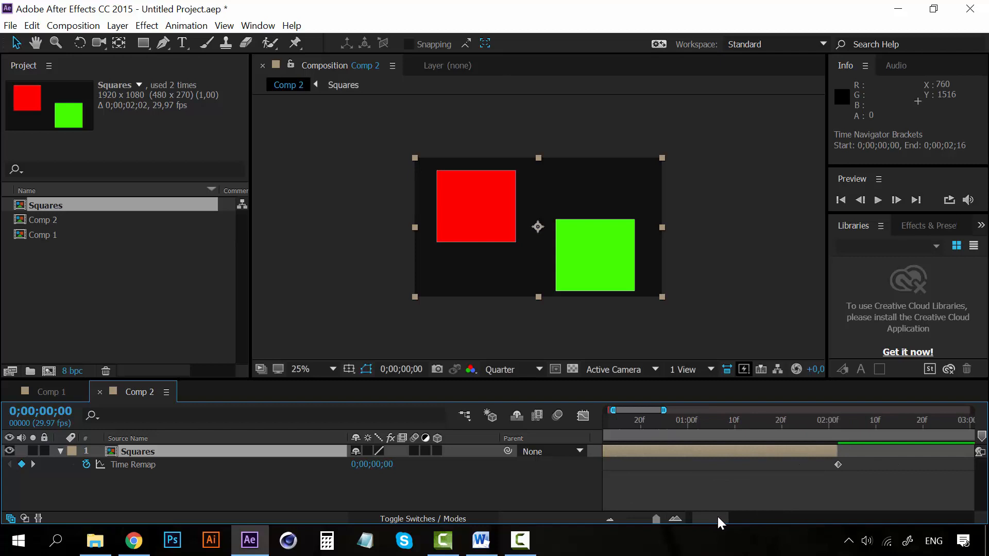
left_click(838, 418)
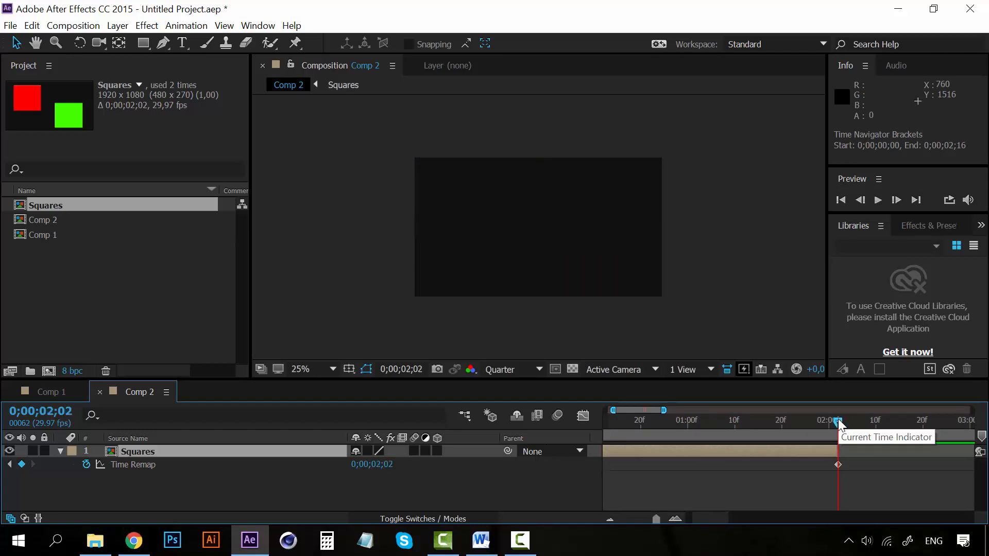
key("Page_Up")
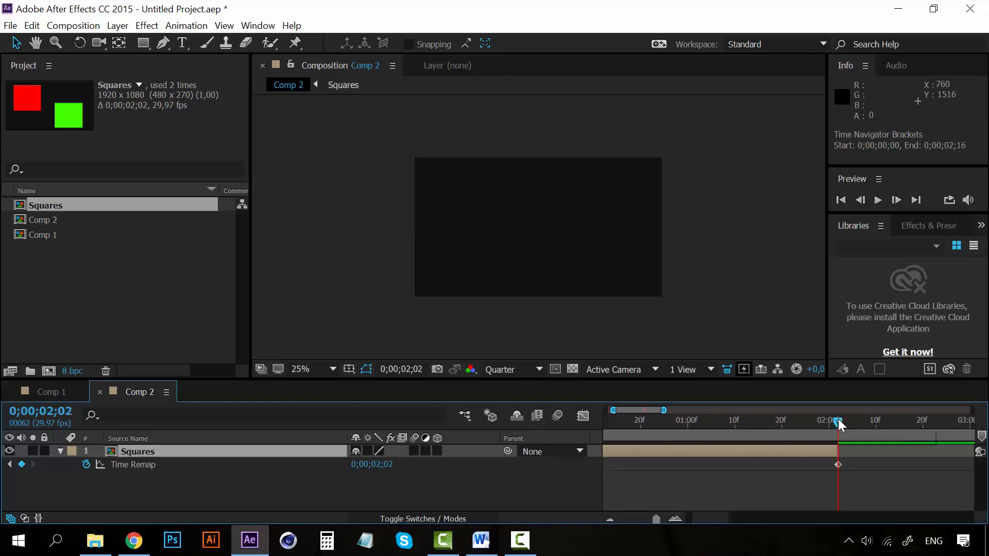
key("Page_Down")
key("Page_Up")
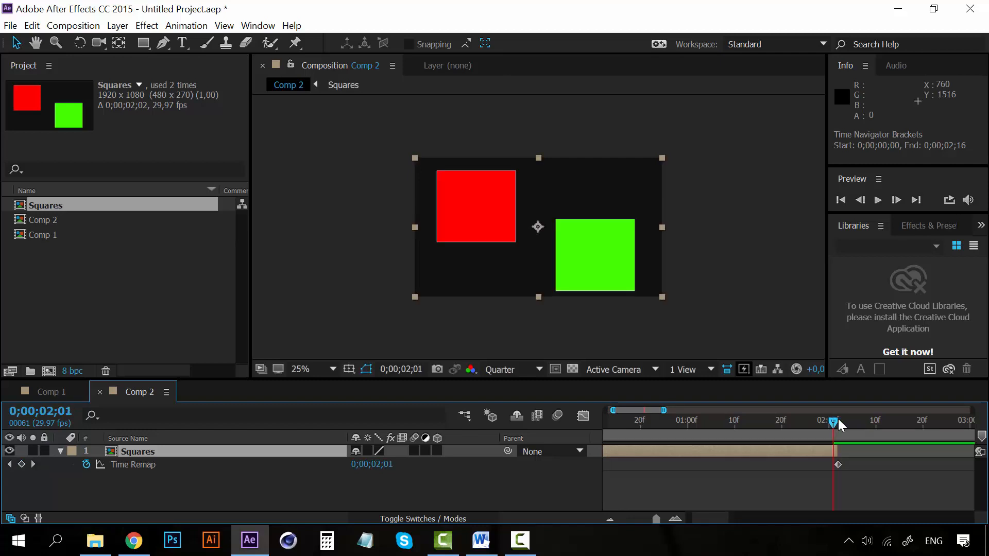
left_click(22, 464)
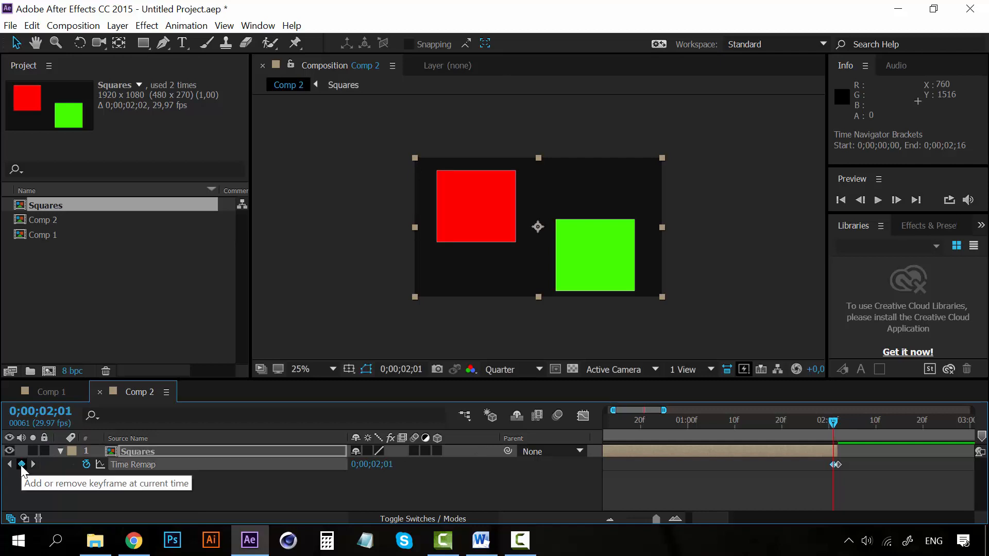
Step: Set the value of the Time Remap keyframe at 0;00;02;02 to 0
left_click(840, 464)
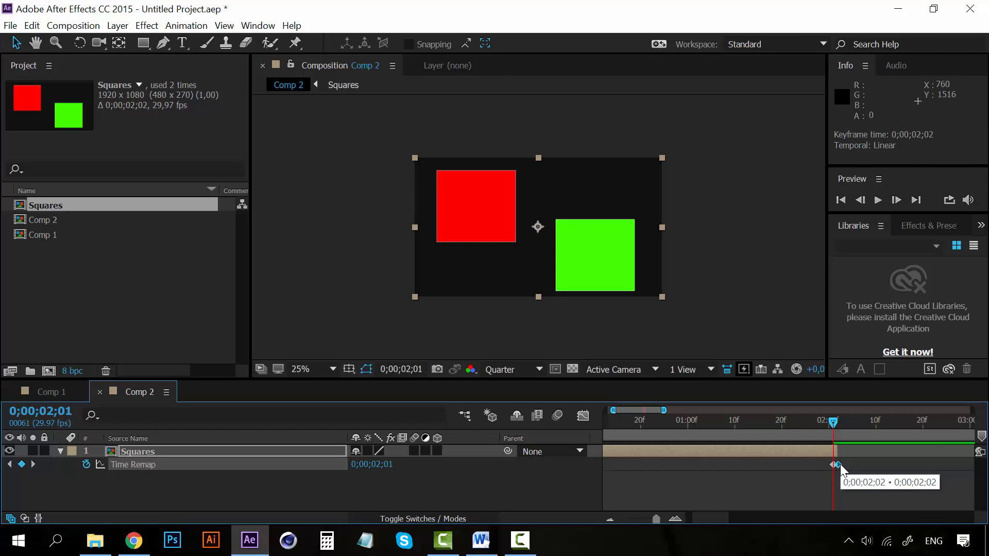
double_click(839, 465)
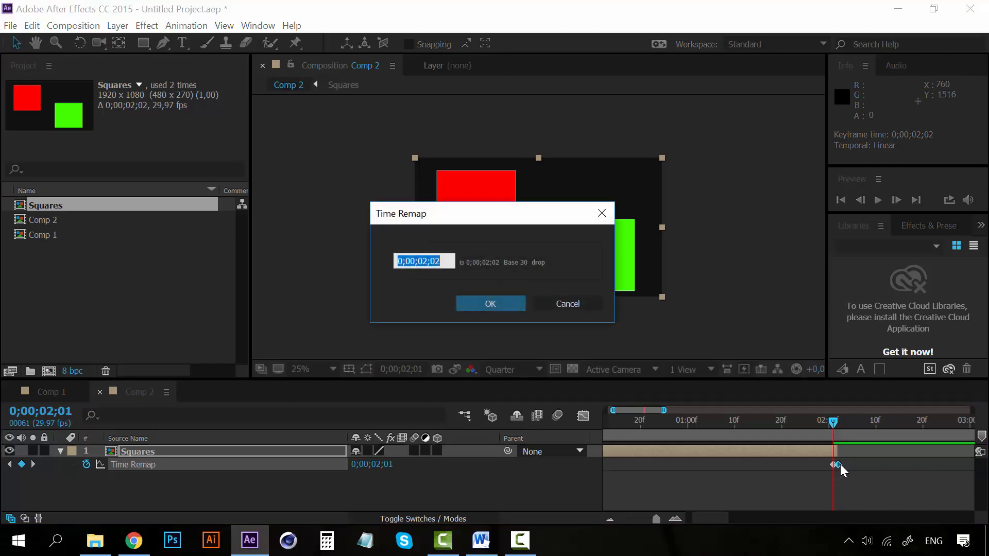
type("0")
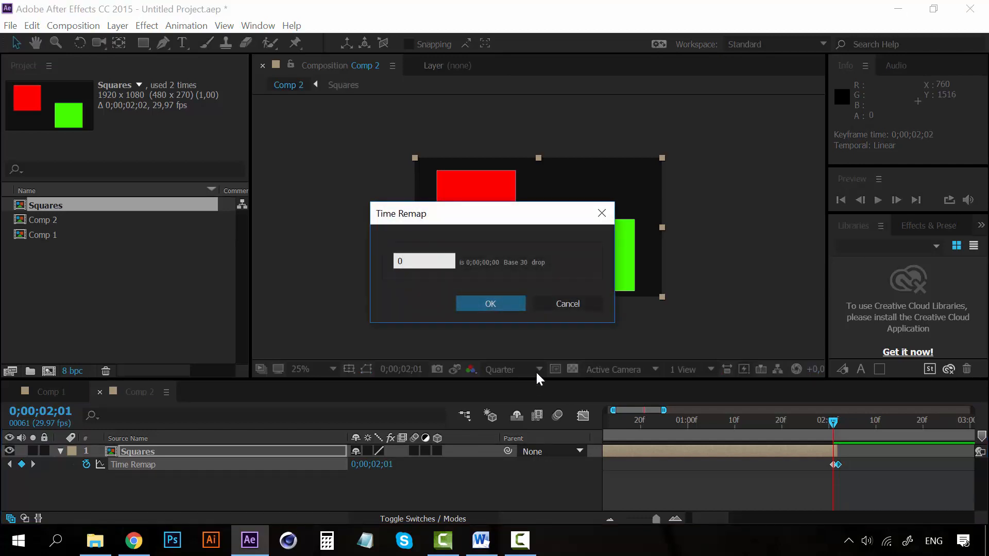
left_click(479, 301)
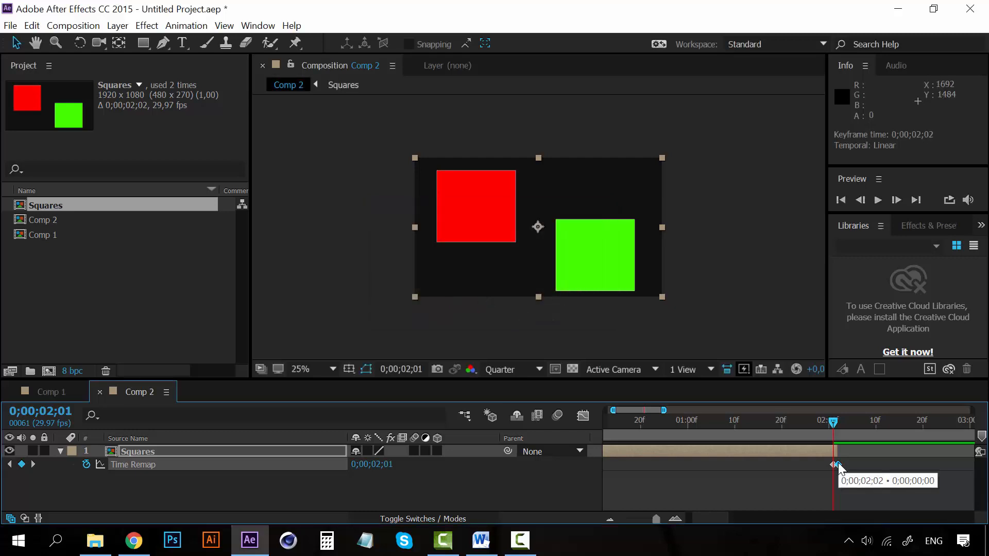
Step: Delete the Time Remap keyframe at 0;00;02;02 on the Squares layer
key("Delete")
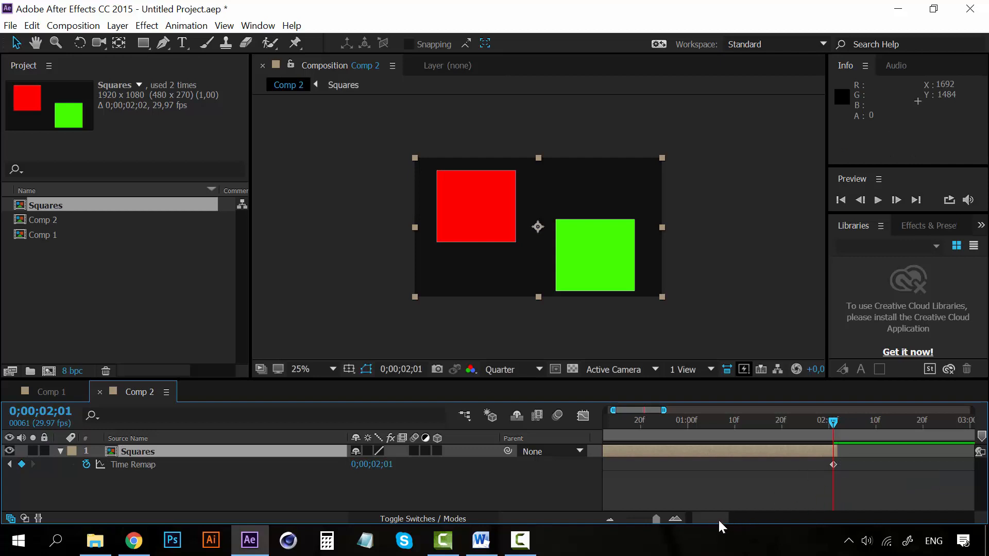
left_click_drag(718, 518, 703, 518)
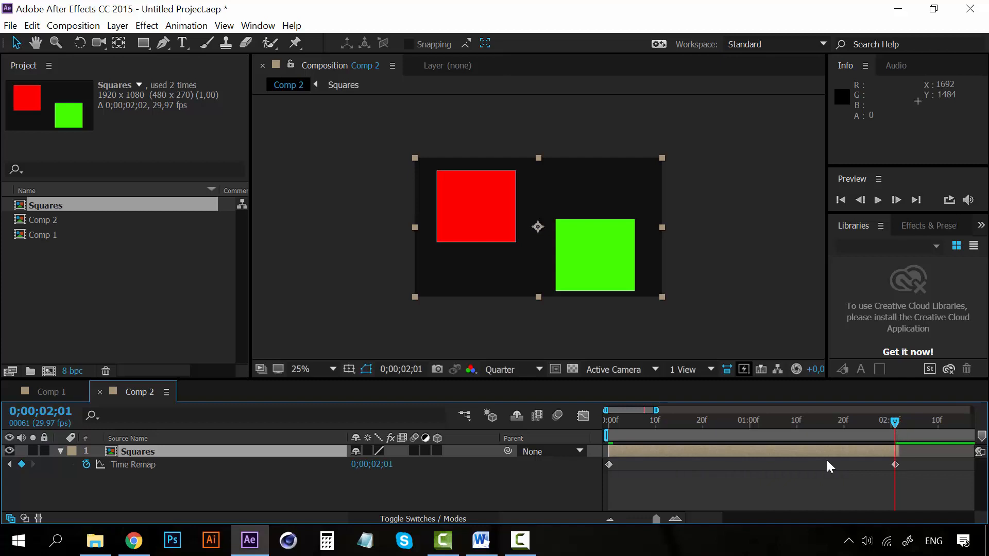
left_click(615, 520)
left_click(615, 520)
left_click(616, 520)
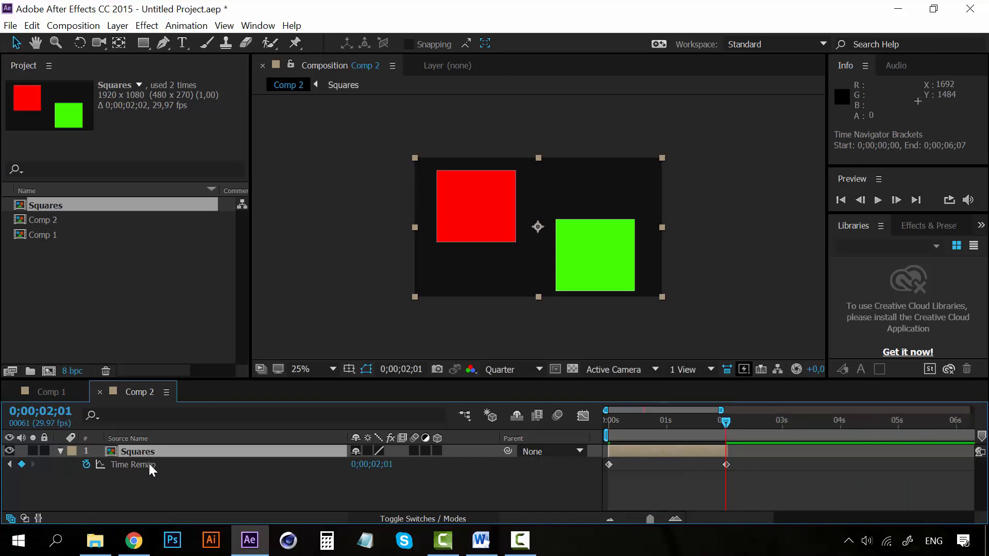
Step: Add the expression loopOut(type = "cycle", numKeyframes = 0) to the Squares layer's Time Remap property
left_click(87, 464, "alt")
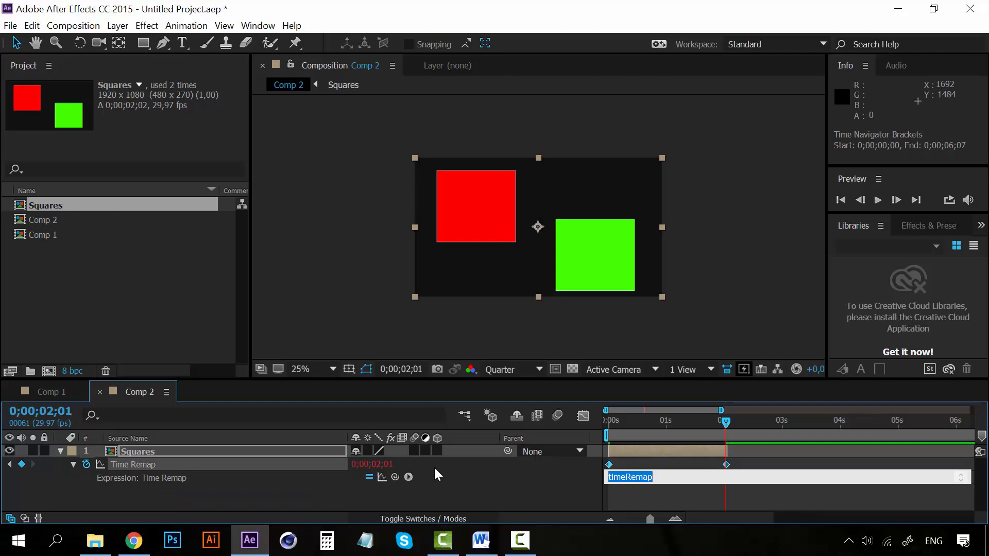
left_click(409, 477)
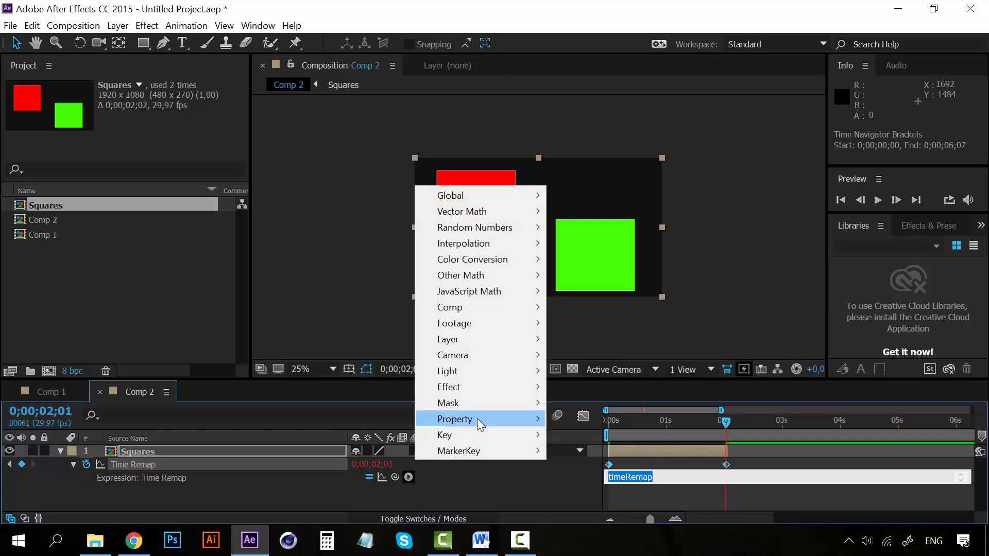
mouse_move(476, 418)
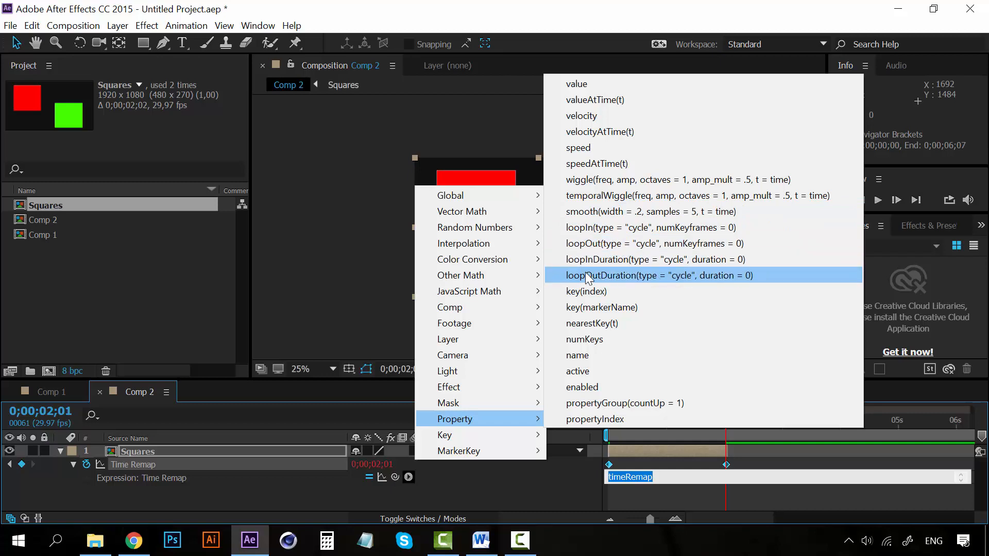
left_click(619, 245)
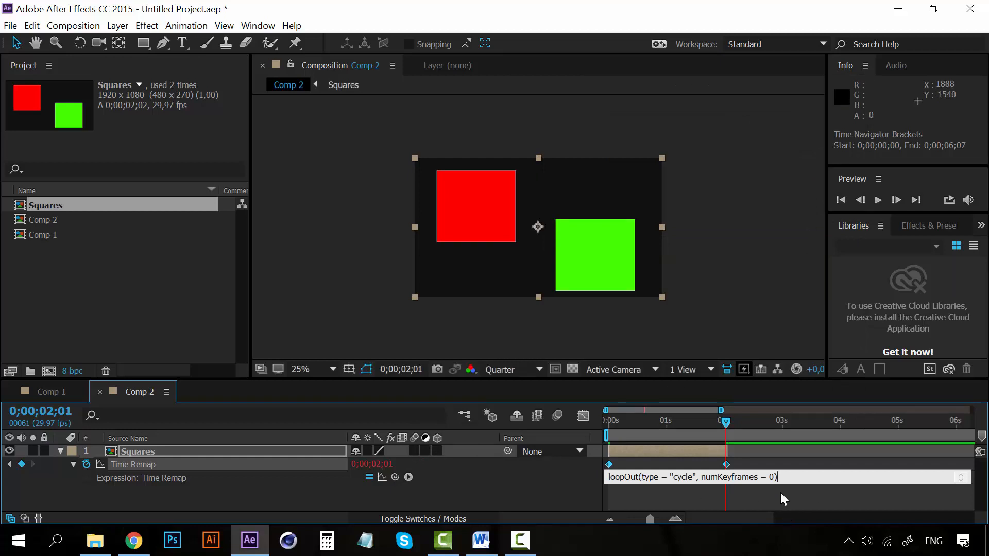
left_click(793, 496)
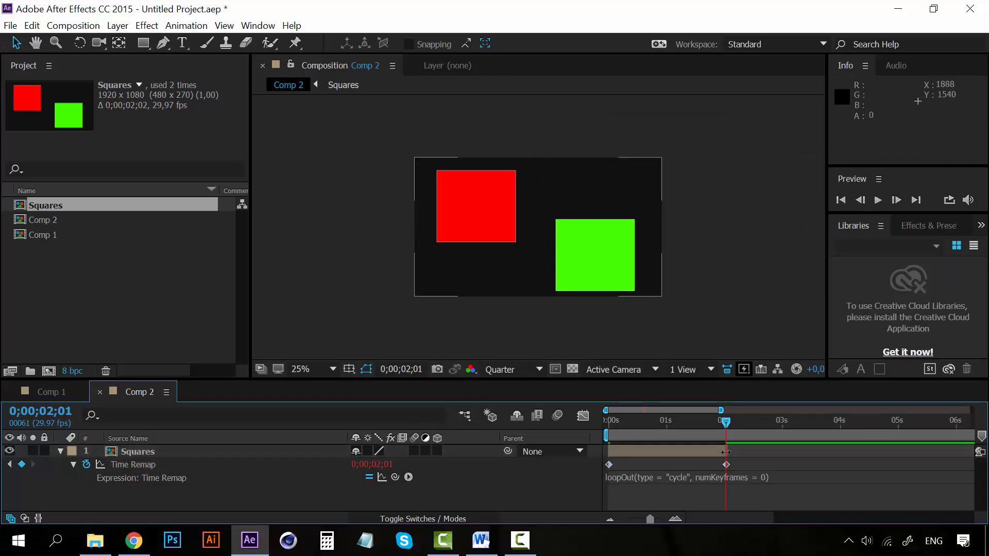
Step: Play Comp 2 from 0;00;00;00 to check the Squares animation, stopping the playback near 0;00;01;27
left_click_drag(616, 422, 603, 422)
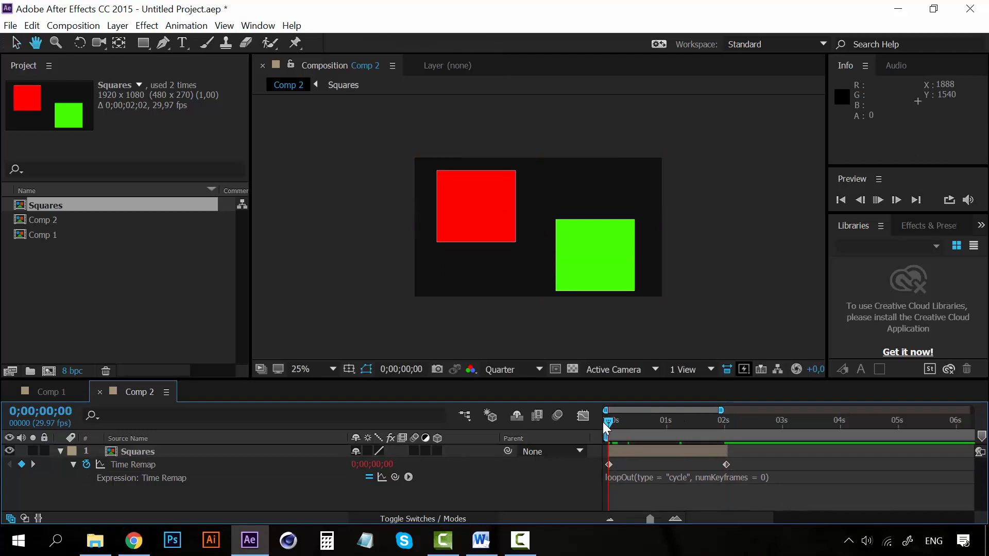
key("space")
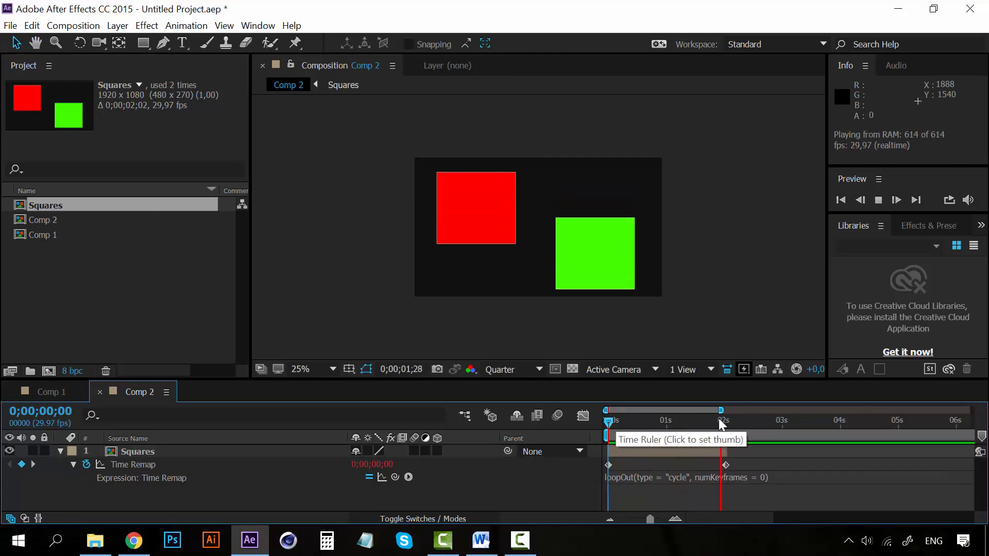
left_click(718, 422)
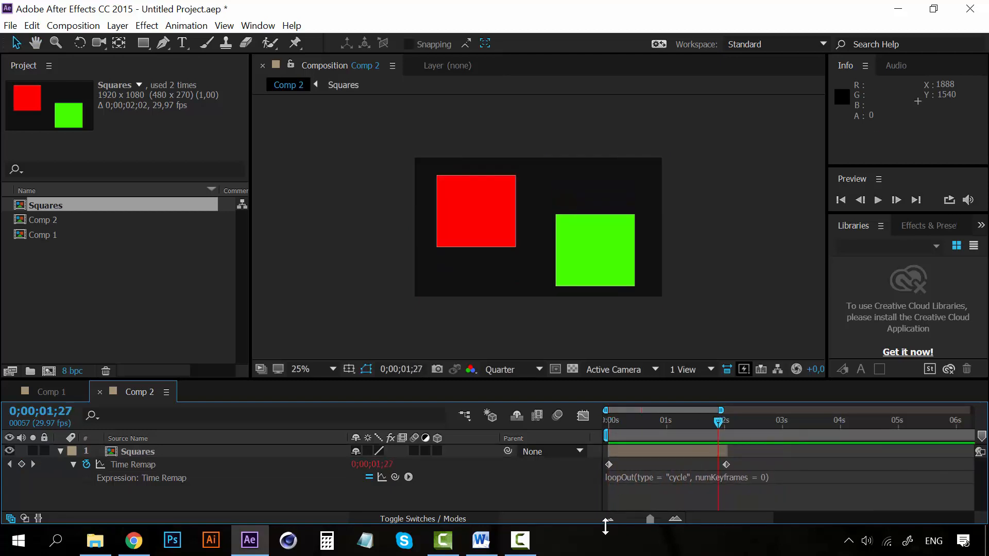
Step: Extend the end of the Squares layer in Comp 2 to an out point of about 0;00;21;01
left_click(610, 520)
left_click(609, 519)
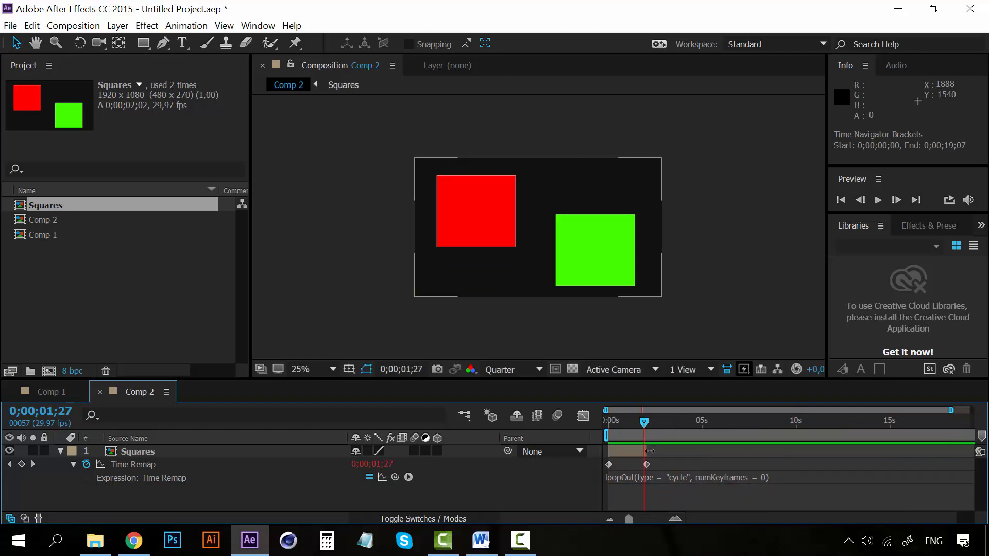
left_click(650, 451)
left_click_drag(650, 451, 692, 451)
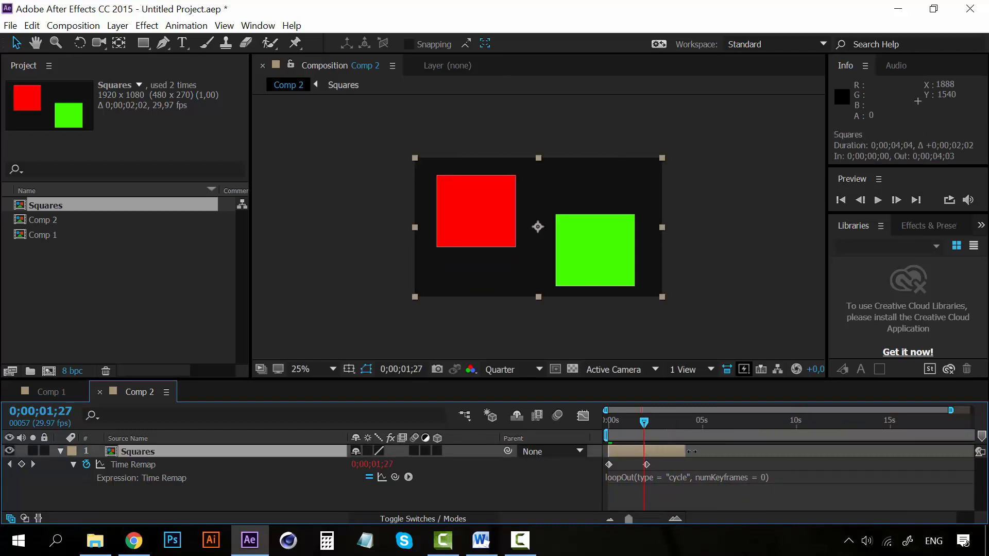
left_click_drag(782, 452, 979, 452)
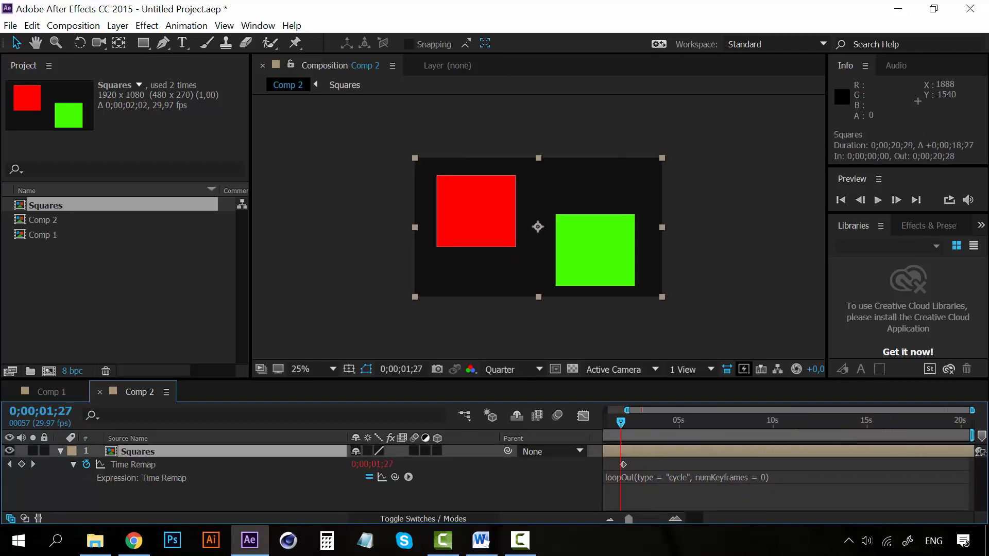
left_click_drag(758, 519, 709, 519)
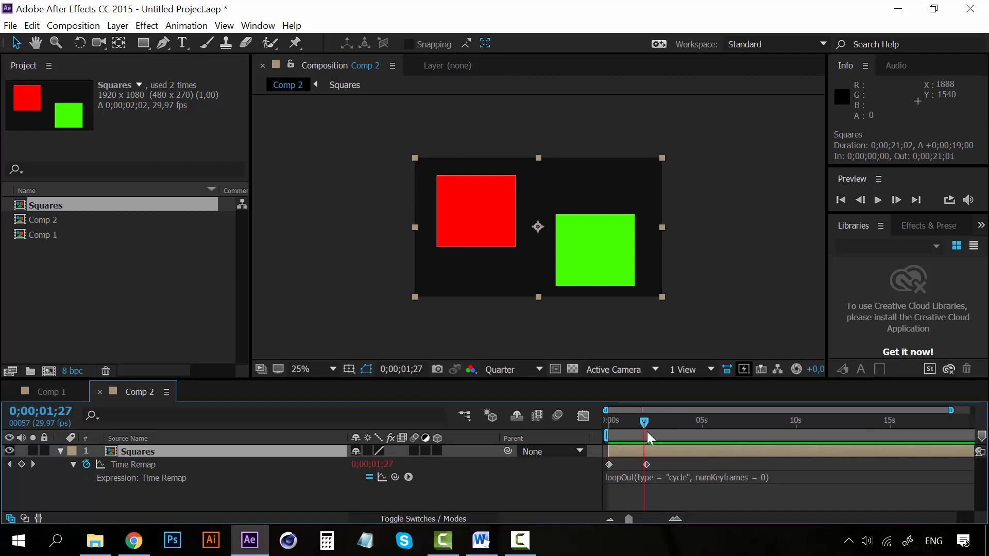
Step: Preview the extended Squares layer in Comp 2, replaying it from 0;00;00;00 to check the loop
key("space")
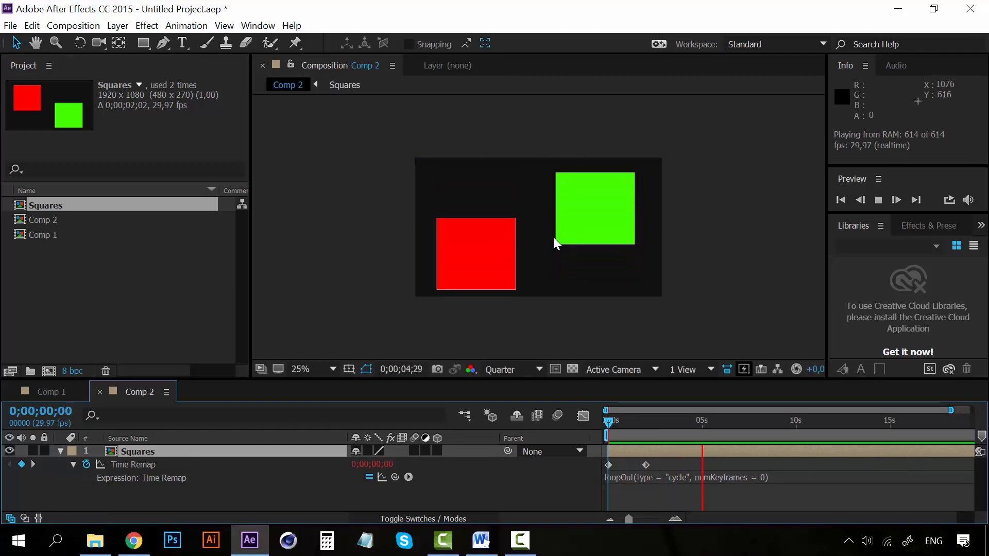
left_click(811, 422)
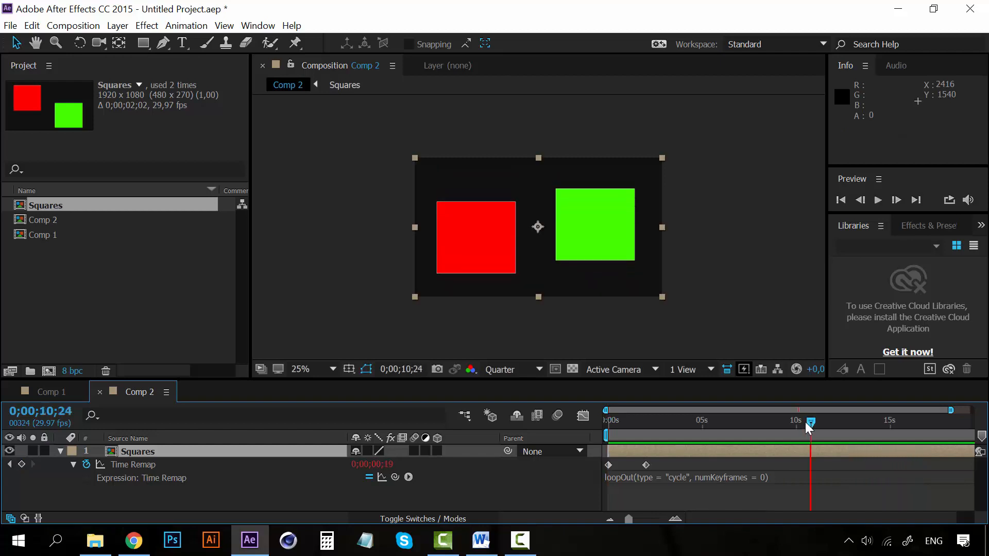
left_click_drag(807, 422, 607, 426)
key("space")
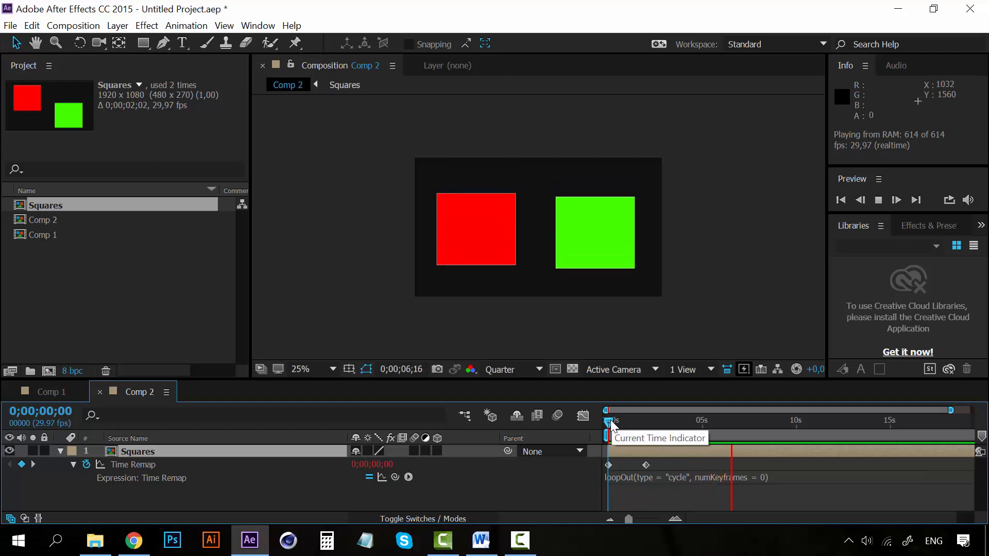
key("space")
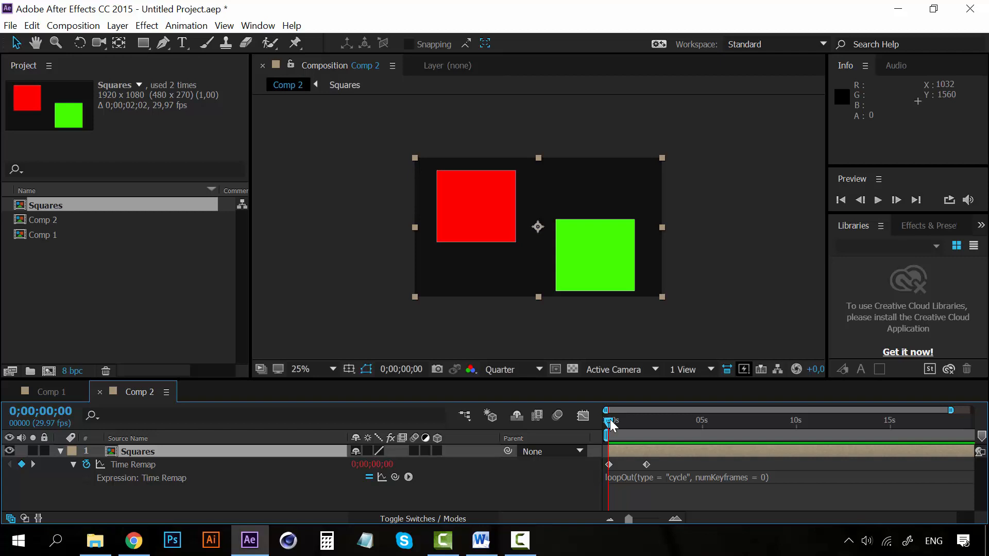
Step: Review the Property expressions available for the Squares layer's Time Remap without inserting any of them
left_click(409, 476)
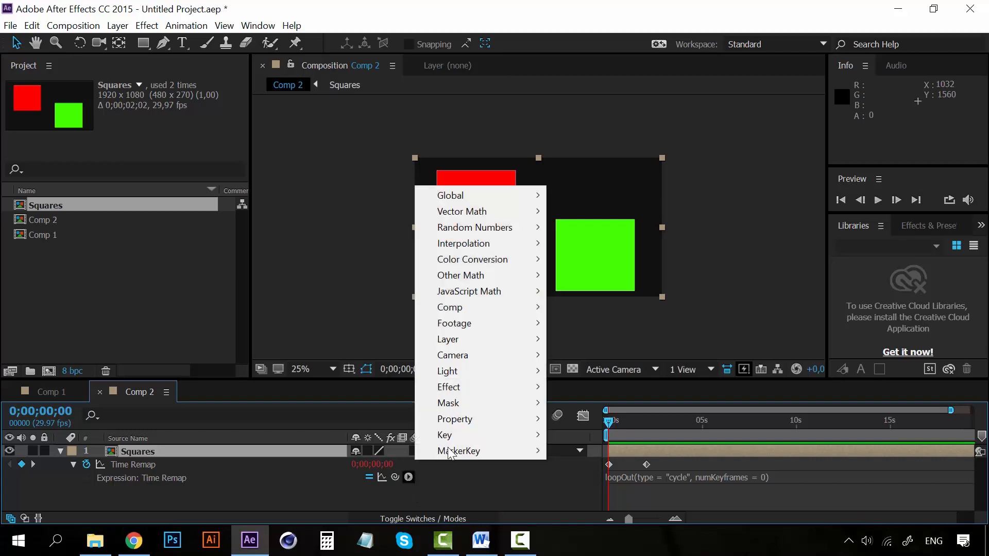
mouse_move(503, 420)
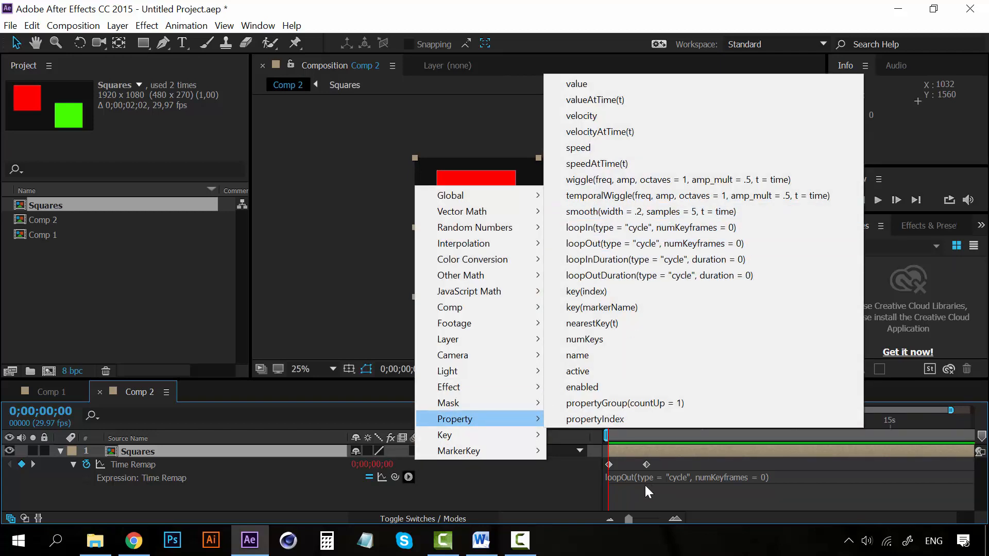
left_click(573, 495)
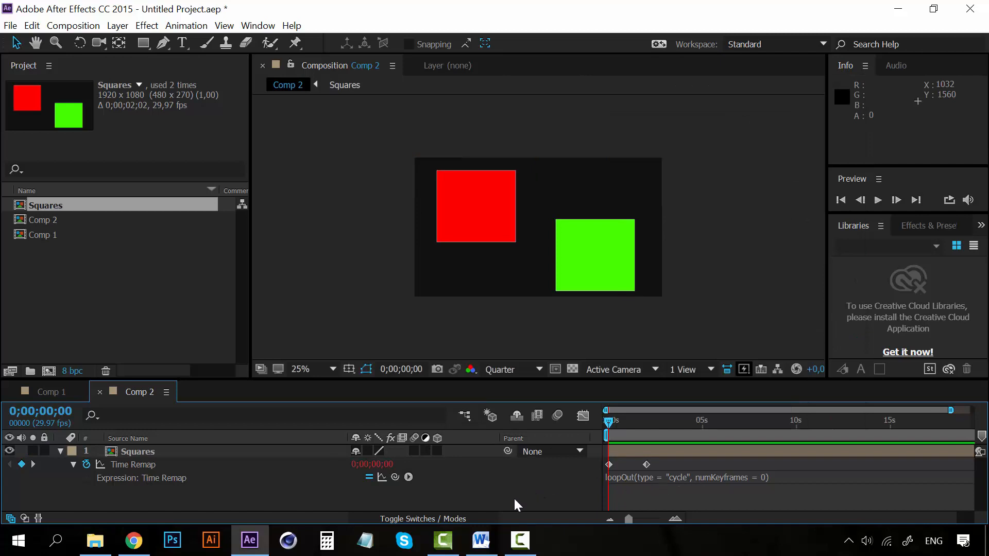